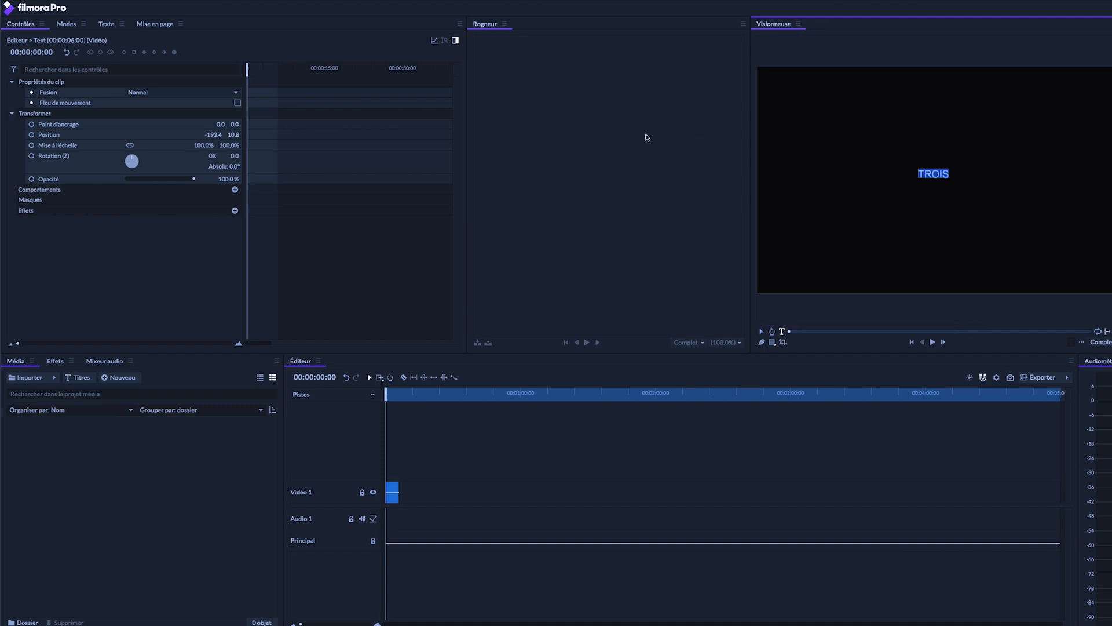
Format the TROIS title in Arial Bold at size 365 with centred paragraph alignment
click(106, 23)
click(453, 77)
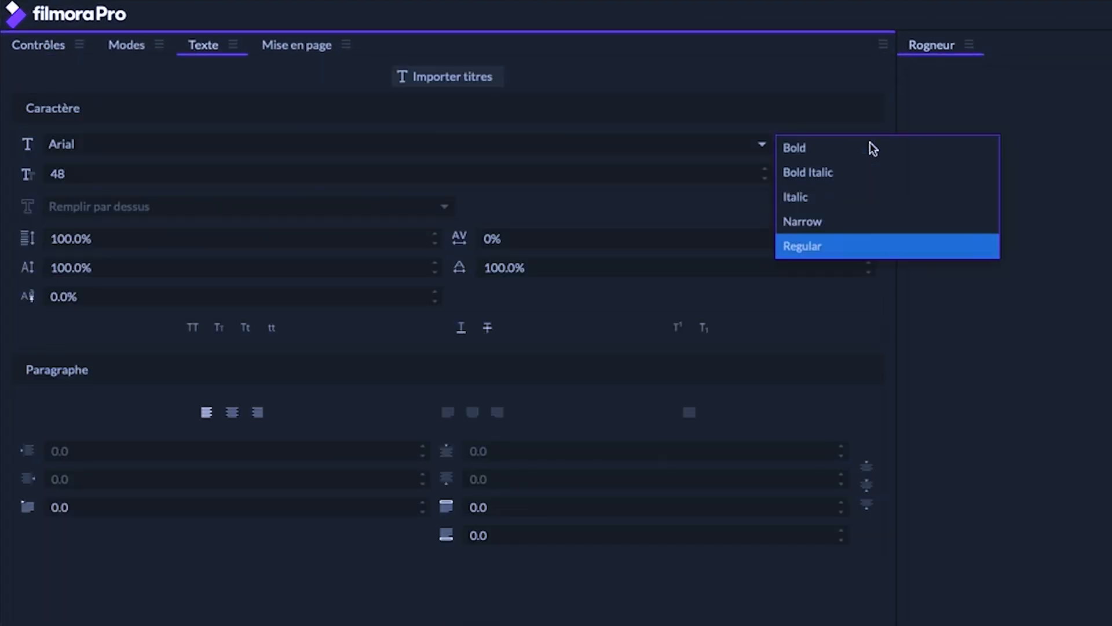
click(807, 150)
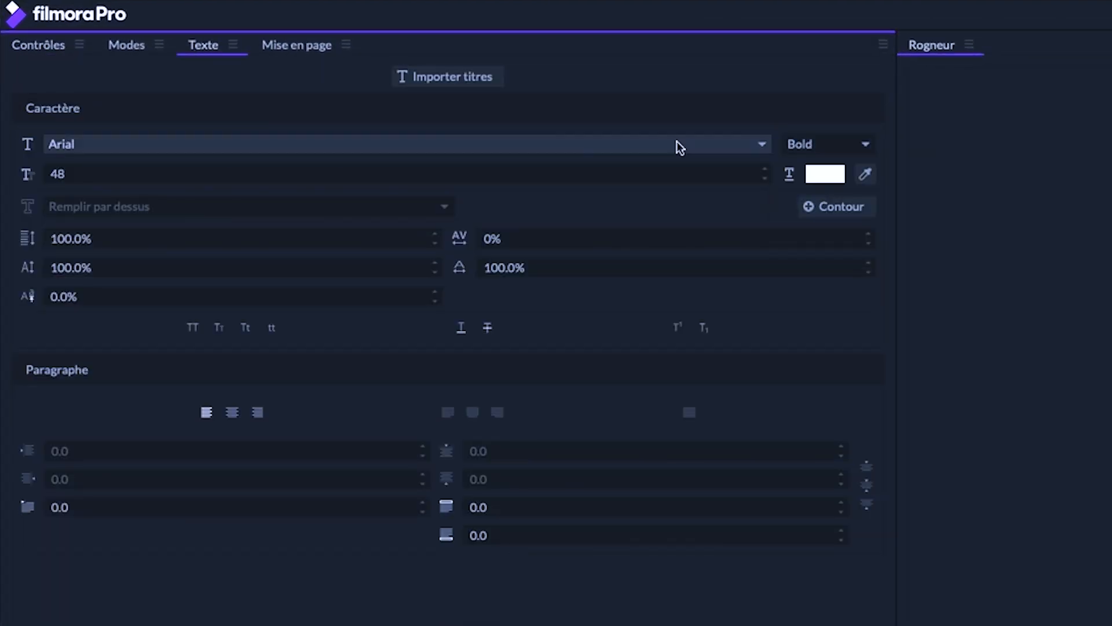
drag(66, 173, 419, 173)
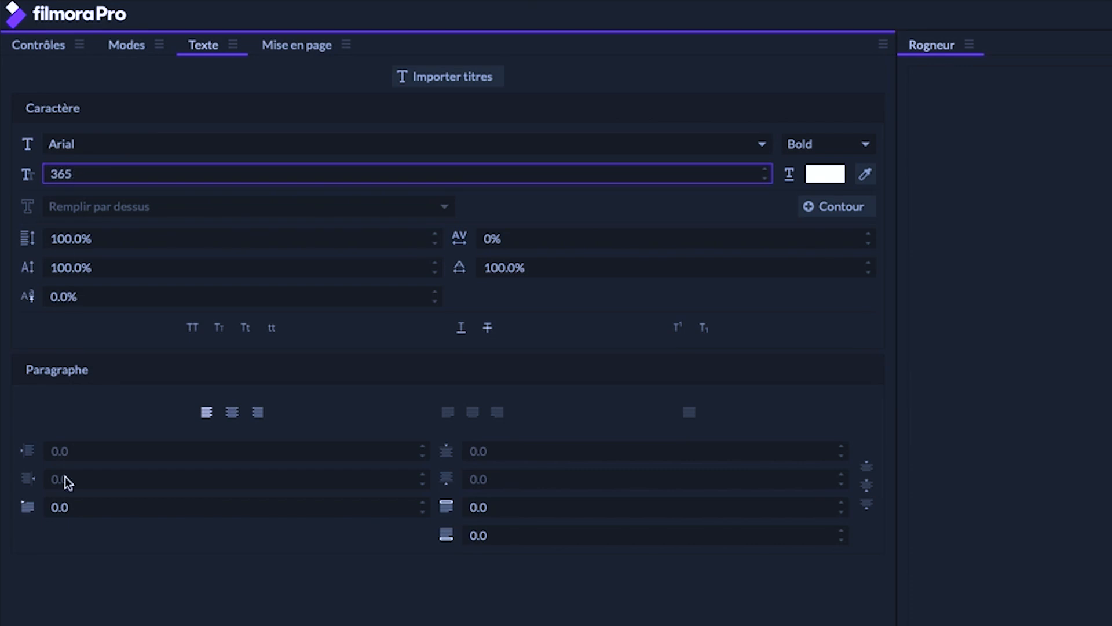
click(233, 412)
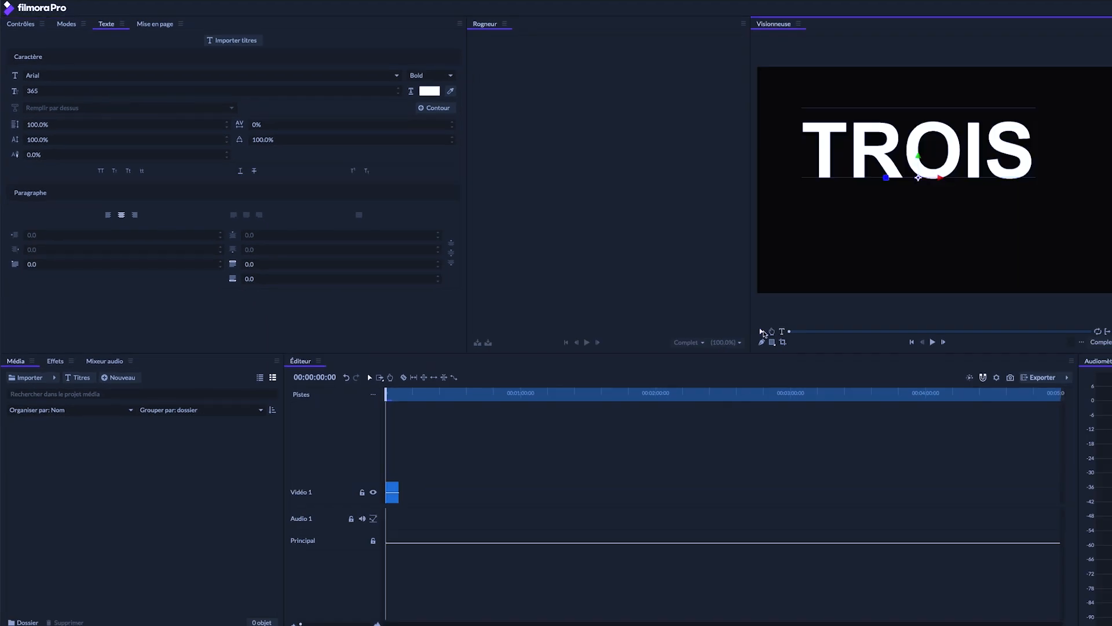
Set the title's vertical anchor point to 124.0 and align it to the horizontal centre of the timeline frame
click(27, 24)
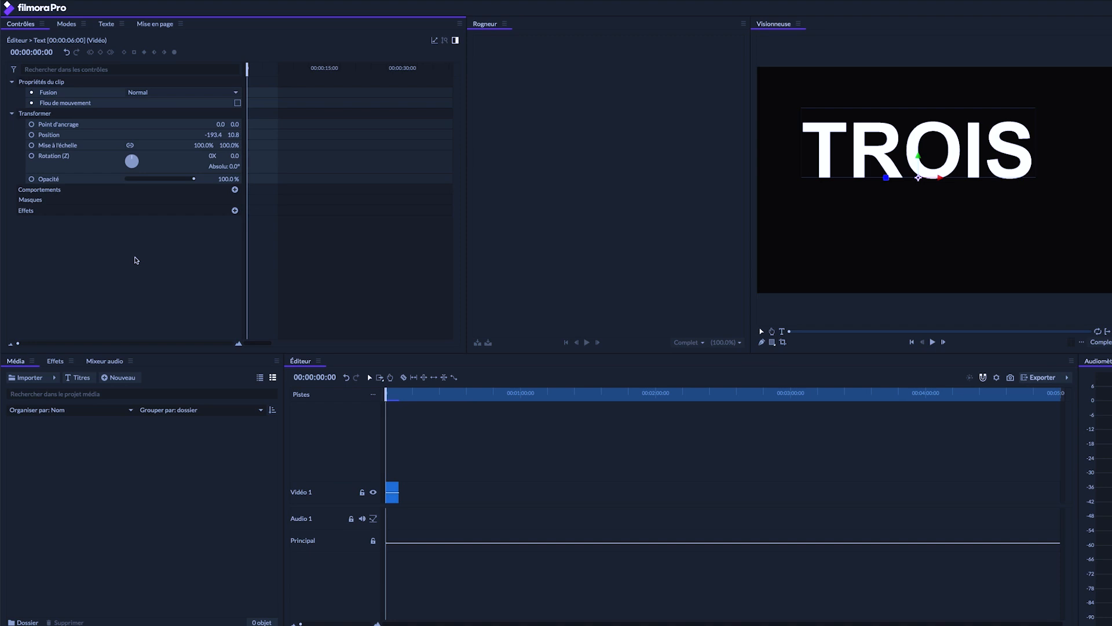
drag(234, 125, 259, 125)
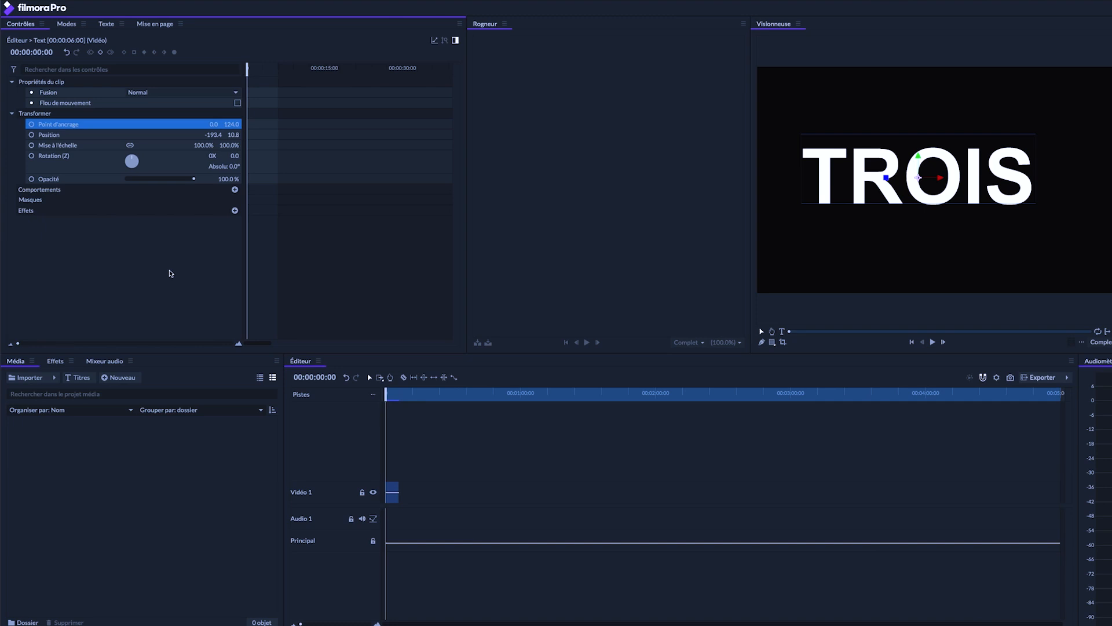
click(154, 24)
click(38, 157)
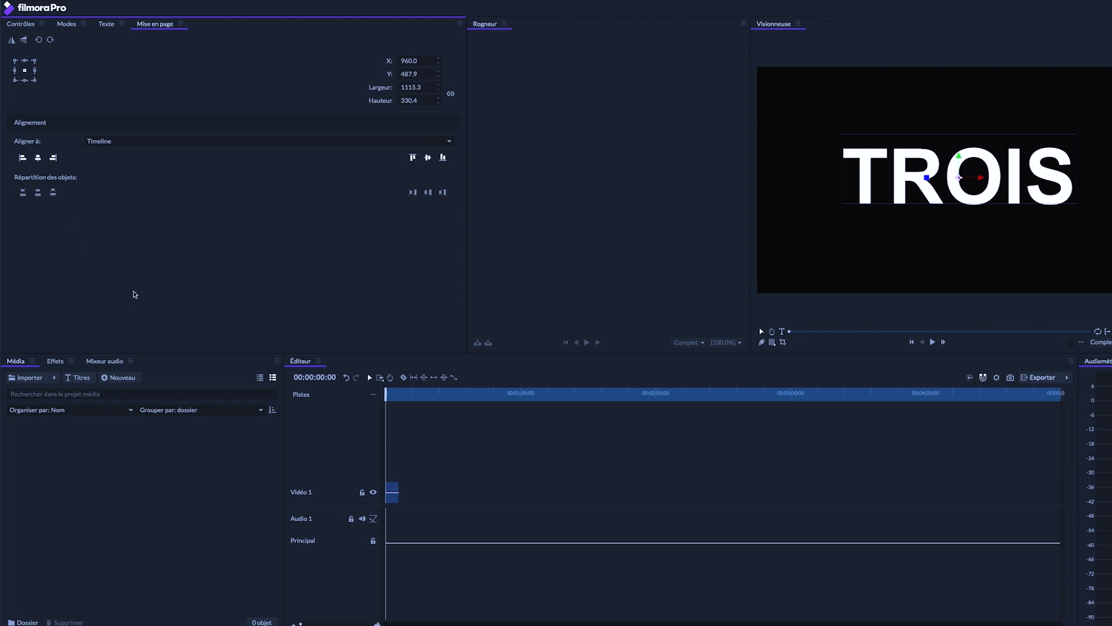
Add a scale keyframe at 100% to the text clip at 00:00:00:16
click(22, 24)
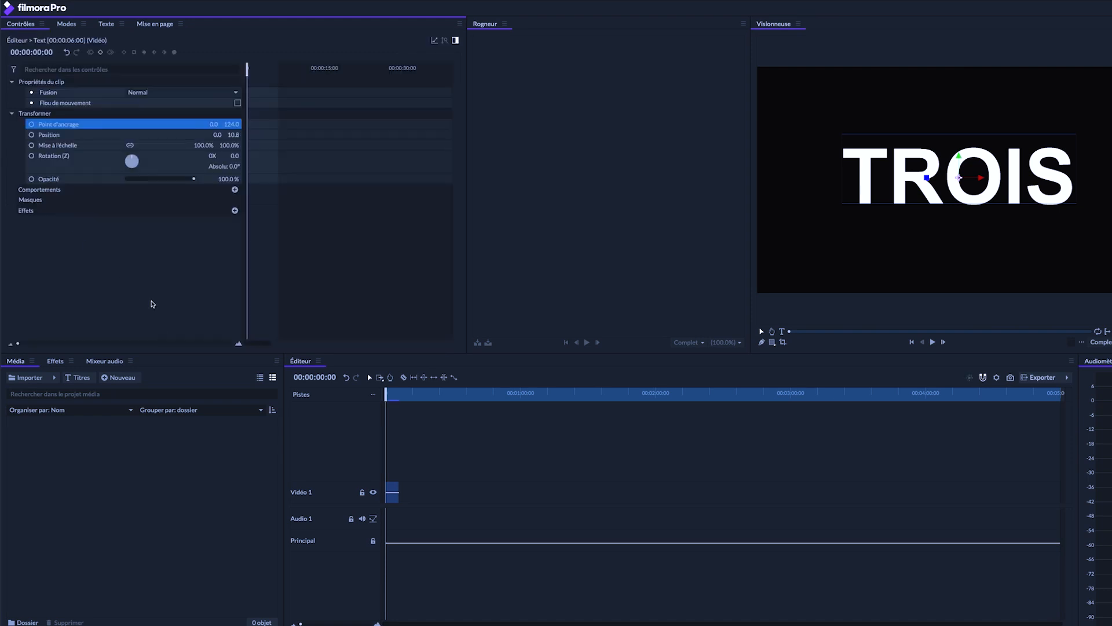
drag(18, 343, 183, 343)
drag(248, 69, 282, 69)
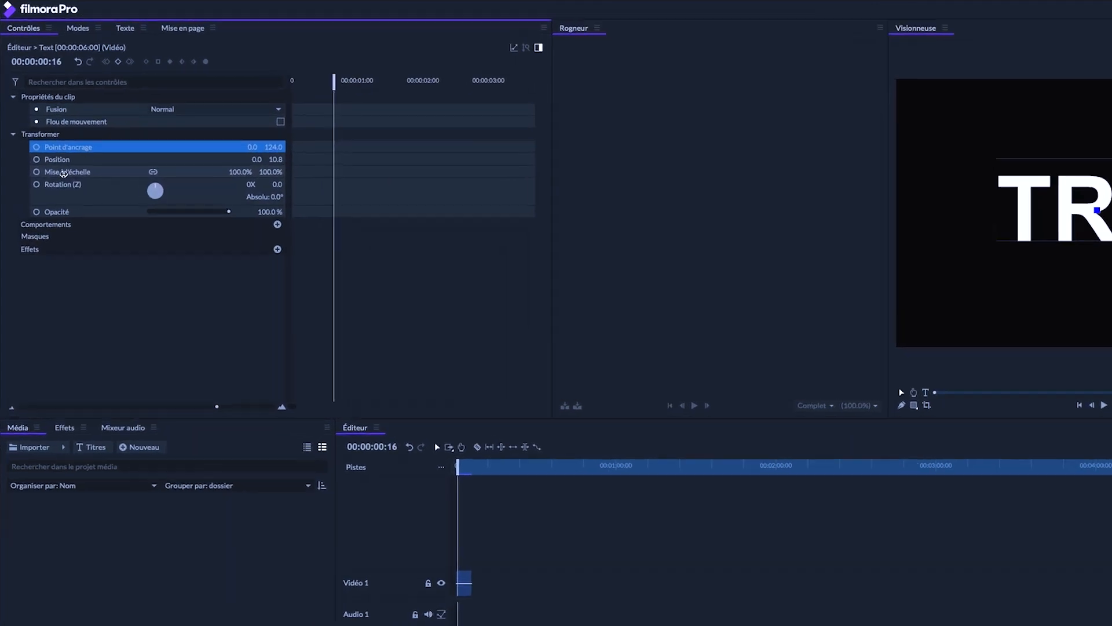
click(36, 172)
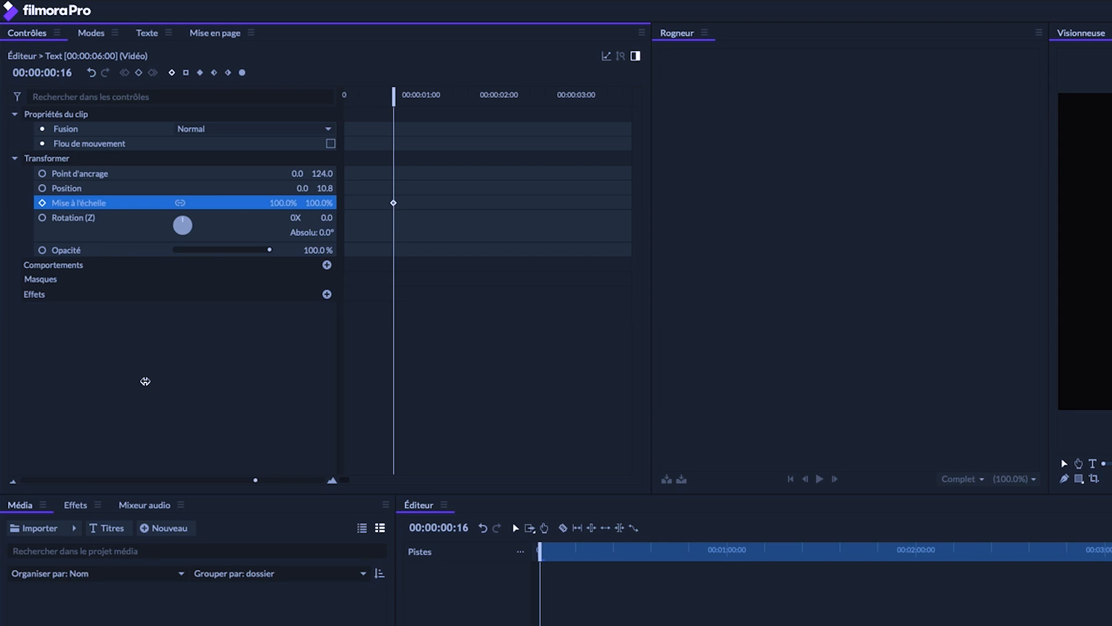
Set the title's scale to 2600% at 00:00:00:00 and play back the zoom
drag(393, 100, 297, 104)
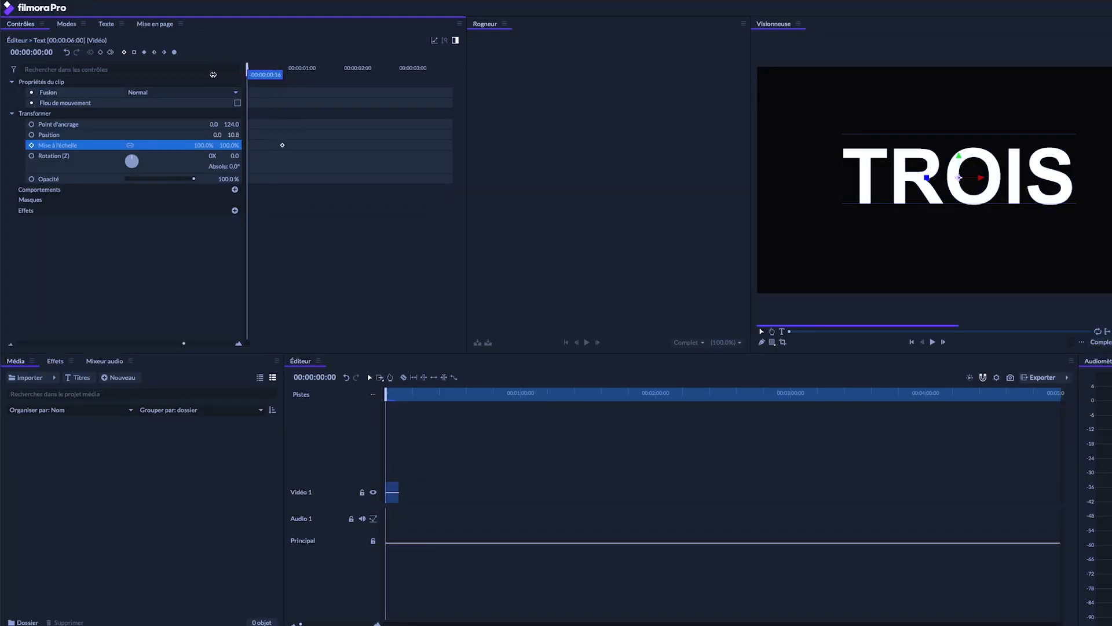
click(205, 145)
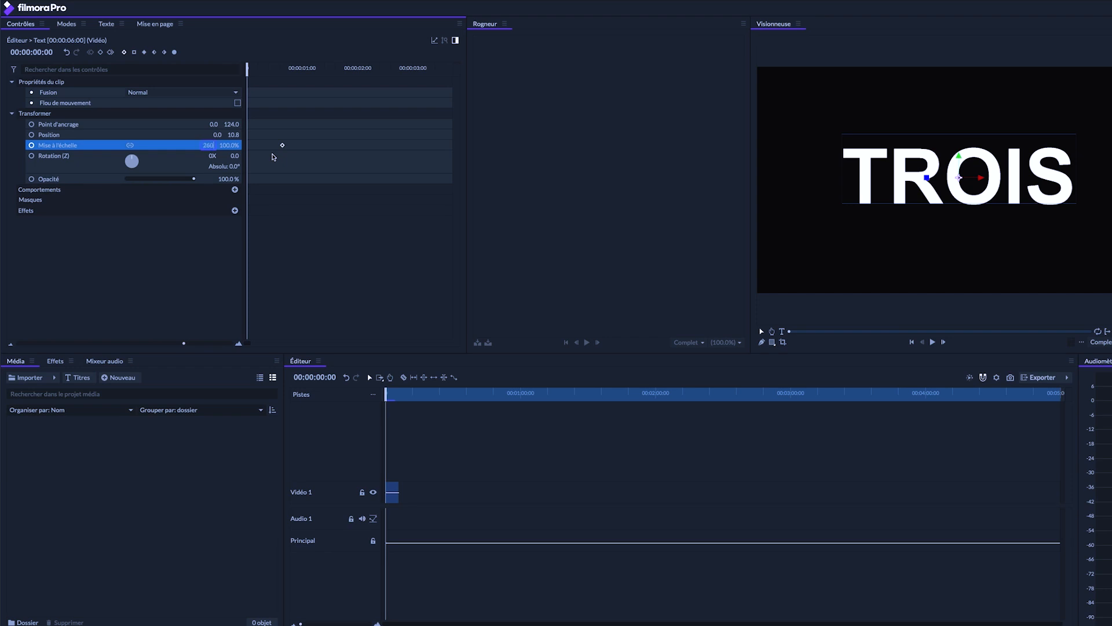
key(Return)
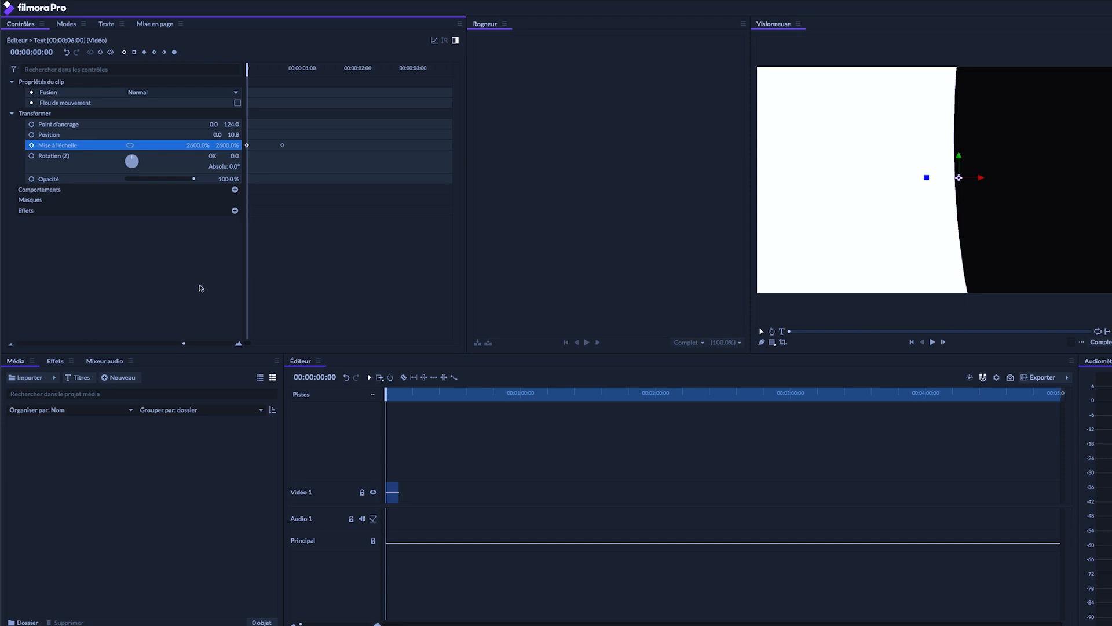
key(space)
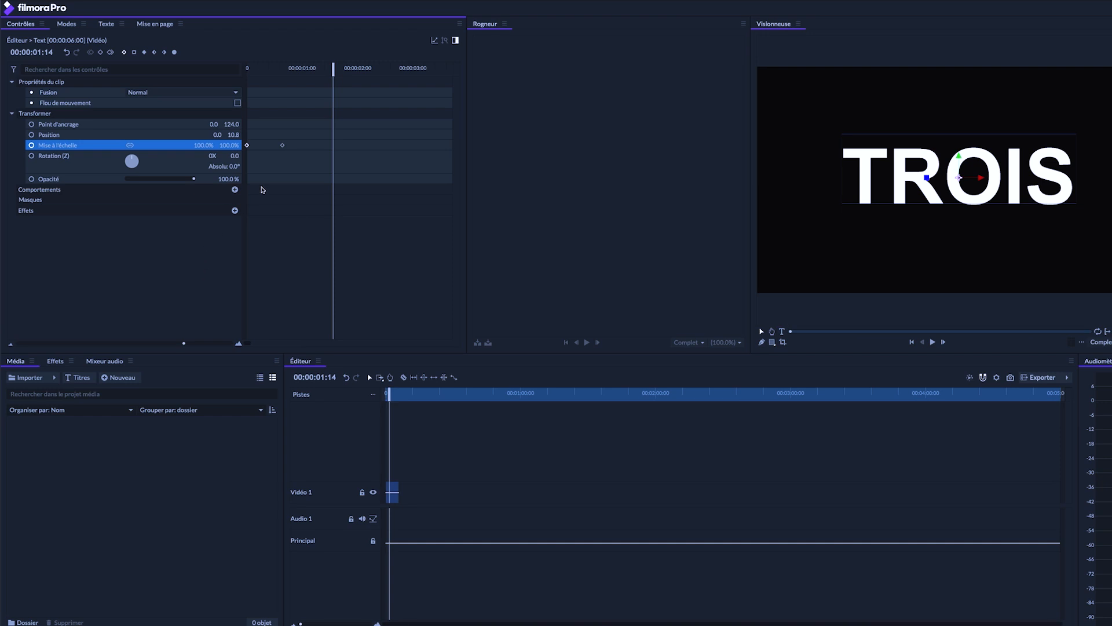
Add a scale keyframe of 92% at 00:00:00:22, six frames after the 100% keyframe
click(283, 70)
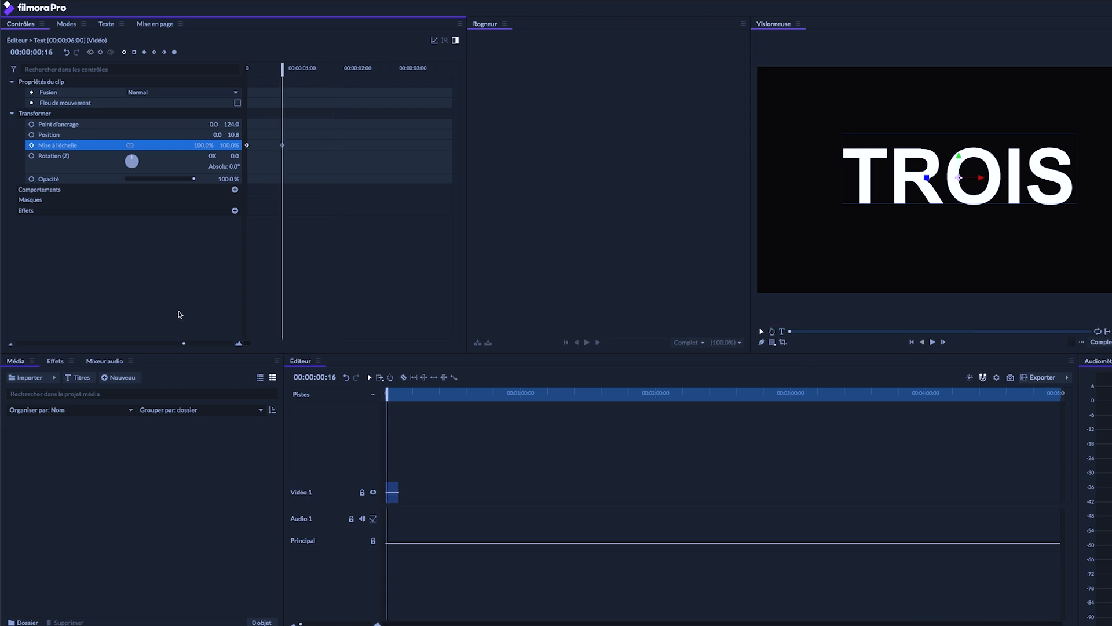
drag(184, 342, 194, 344)
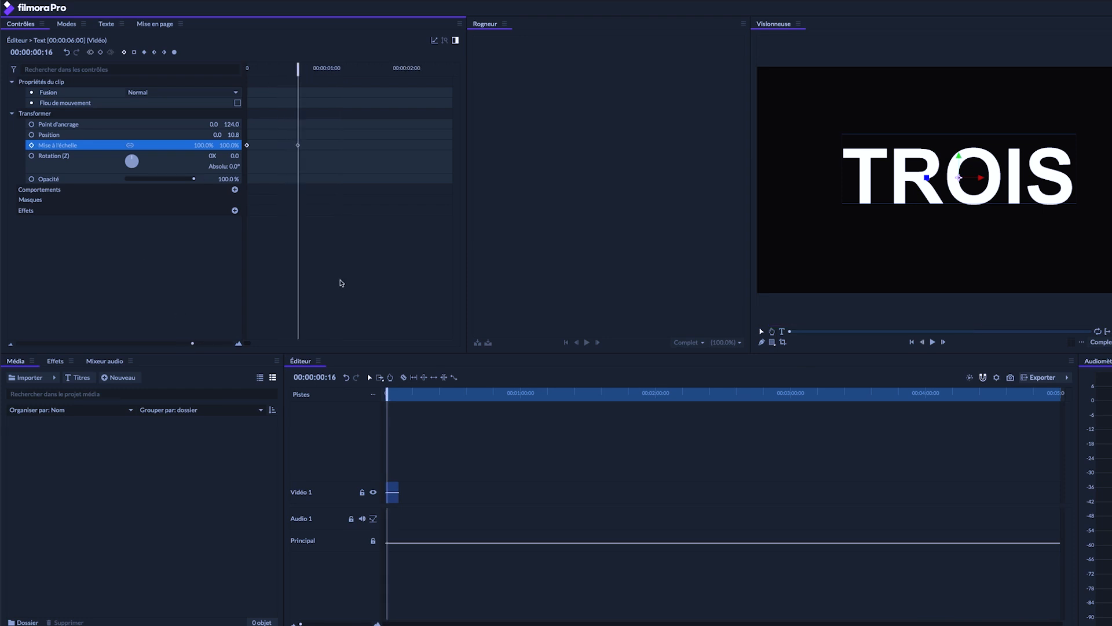
key(Right)
key(Right)
key(Right)
key(Right)
key(Right)
key(Right)
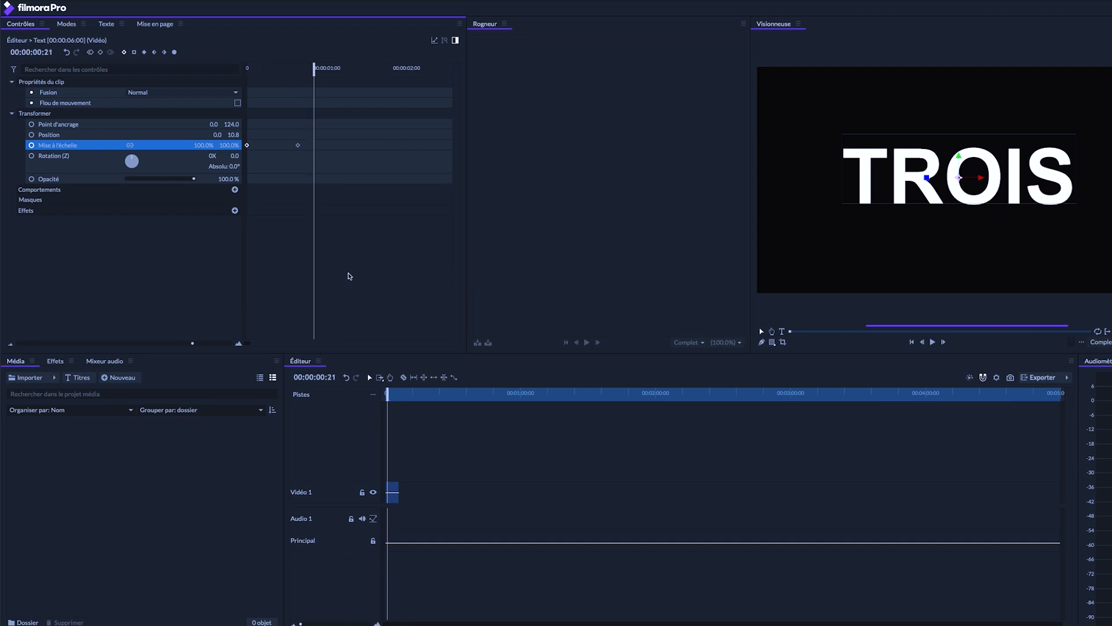
click(208, 145)
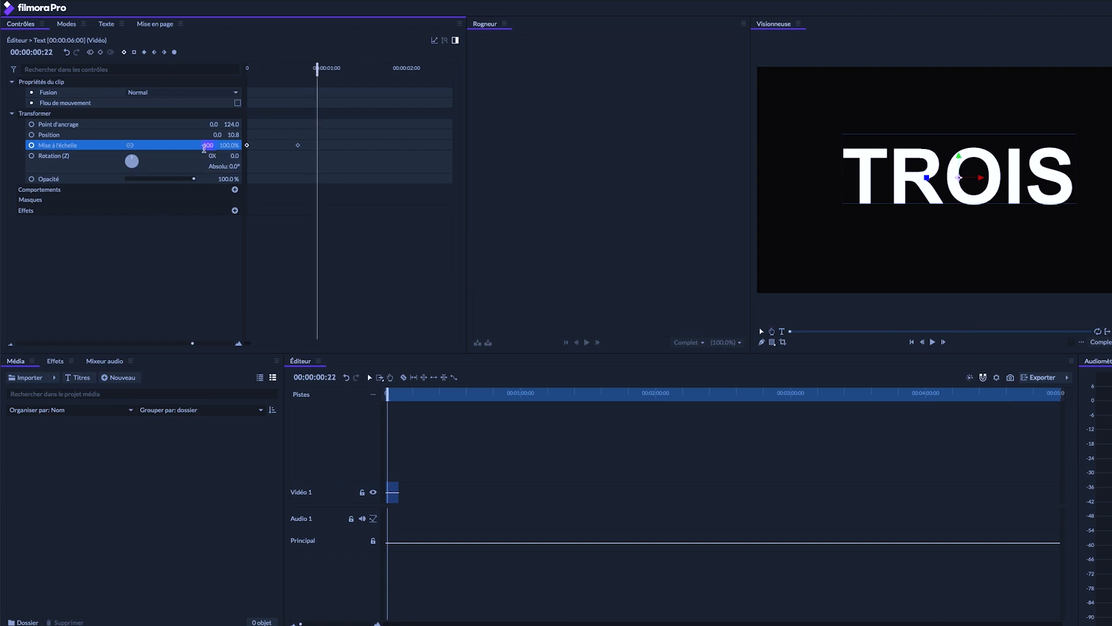
text(92)
key(Return)
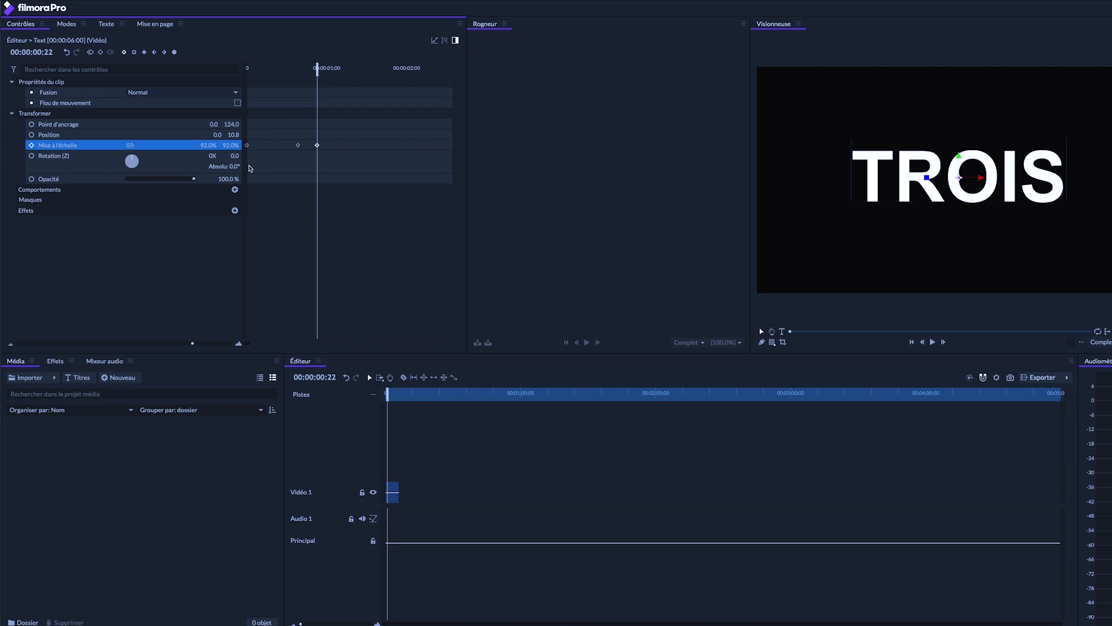
Set the title's scale to 0% at 00:00:01:10 so it shrinks away
key(space)
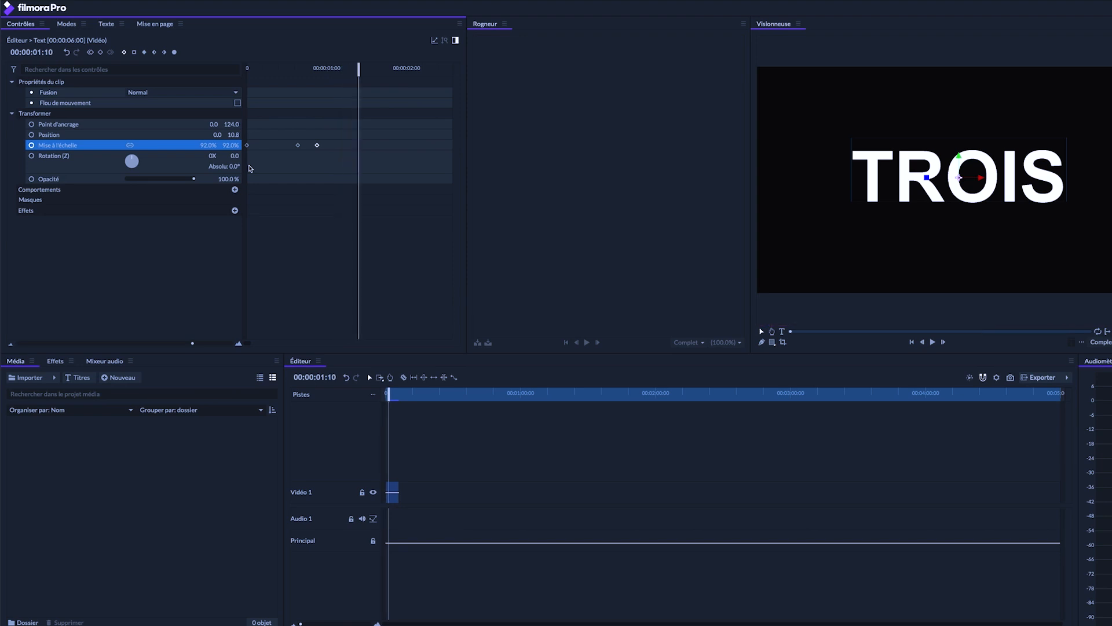
click(232, 144)
text(0)
key(Return)
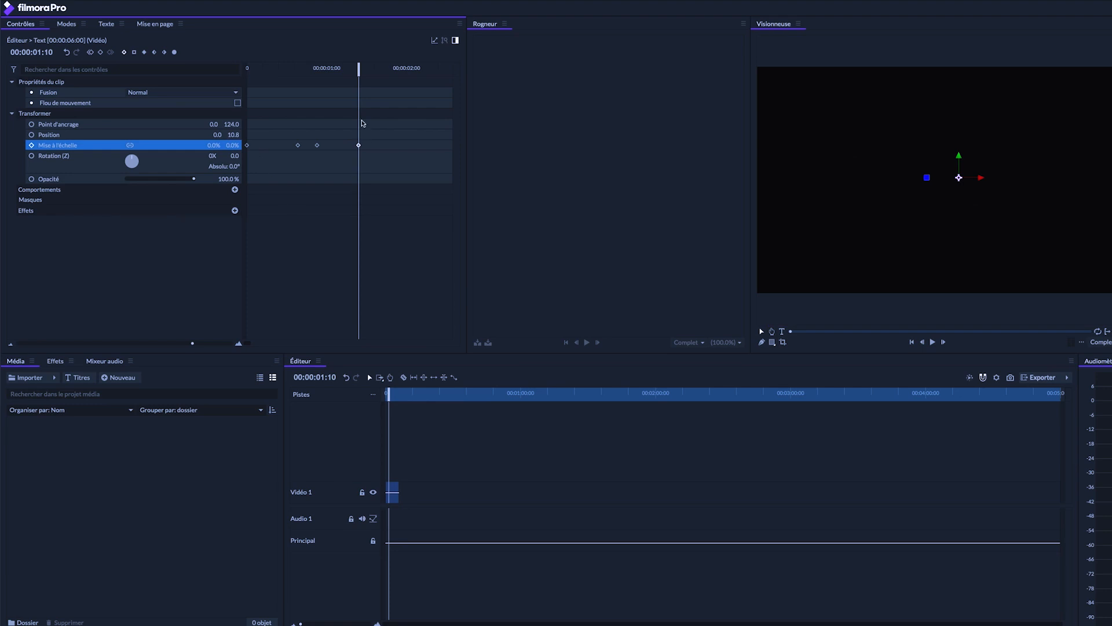
Play back the title's scale animation from the start of the clip
drag(359, 68, 247, 69)
key(space)
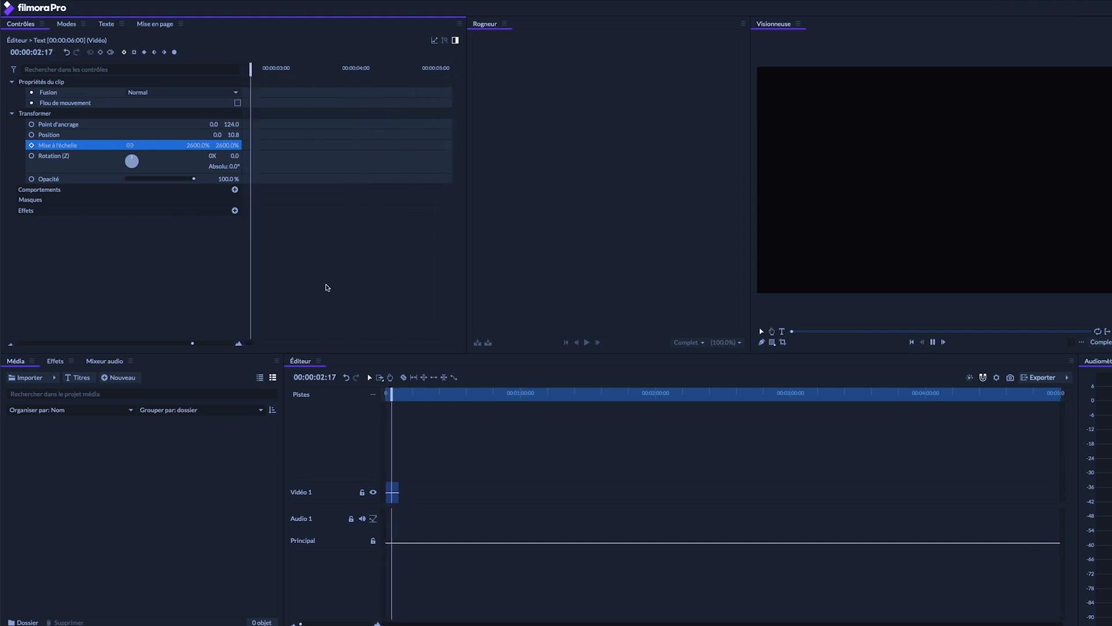
key(space)
Set the first scale keyframe to manual Bezier, the second to smooth in and the third to smooth out
drag(331, 70, 128, 72)
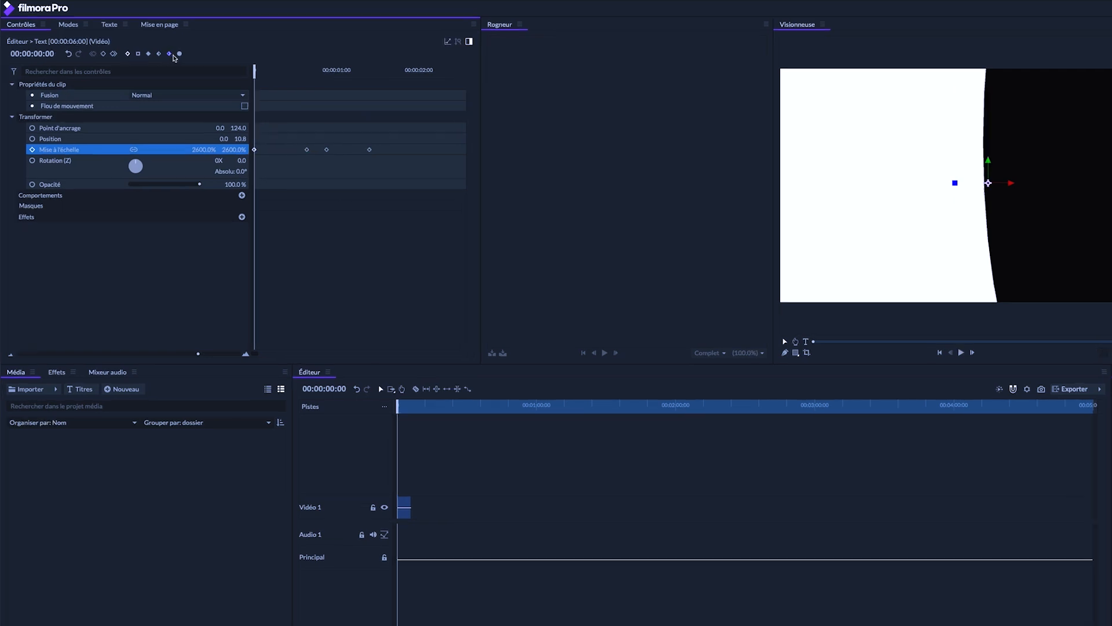
click(180, 53)
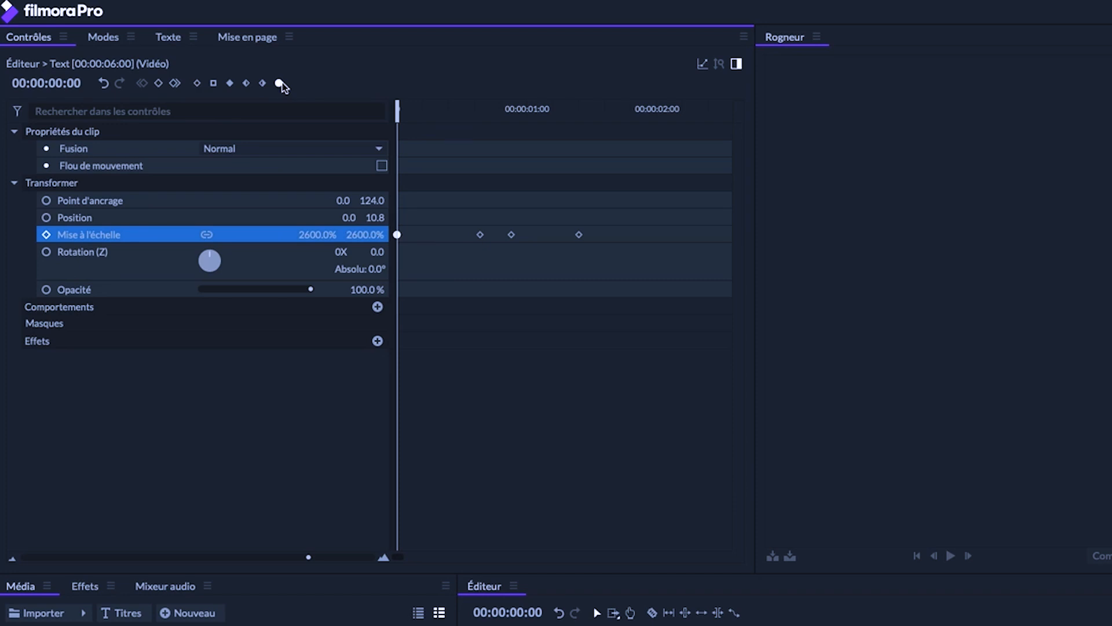
click(482, 236)
click(247, 85)
click(511, 235)
click(263, 84)
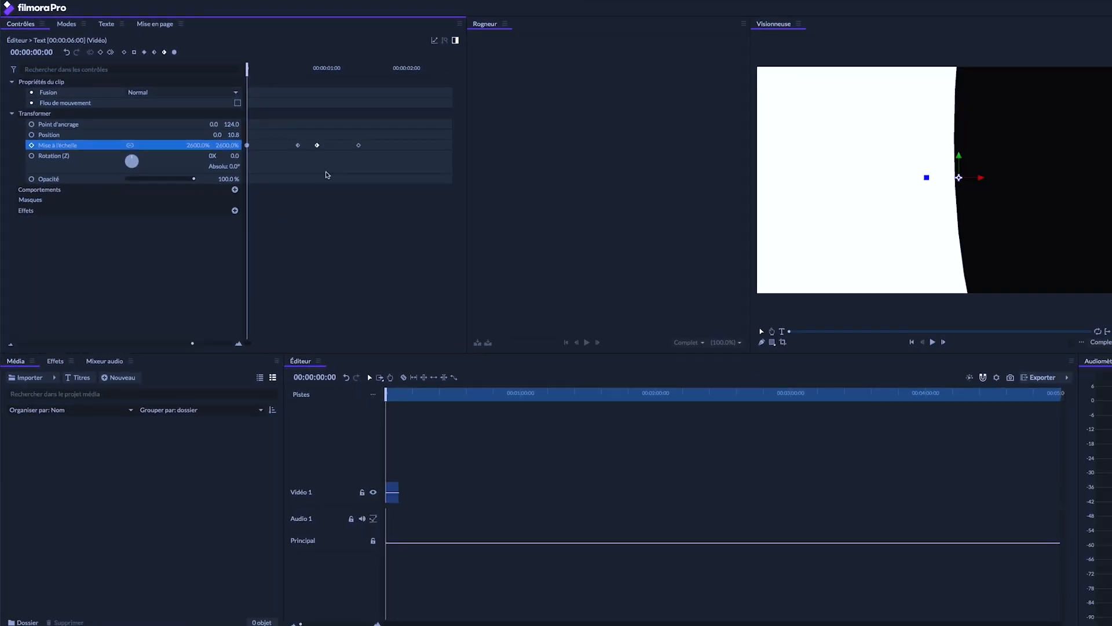
In the scale value graph, reshape the first segment's Bezier handles into a steep initial drop that flattens into the second keyframe
click(433, 40)
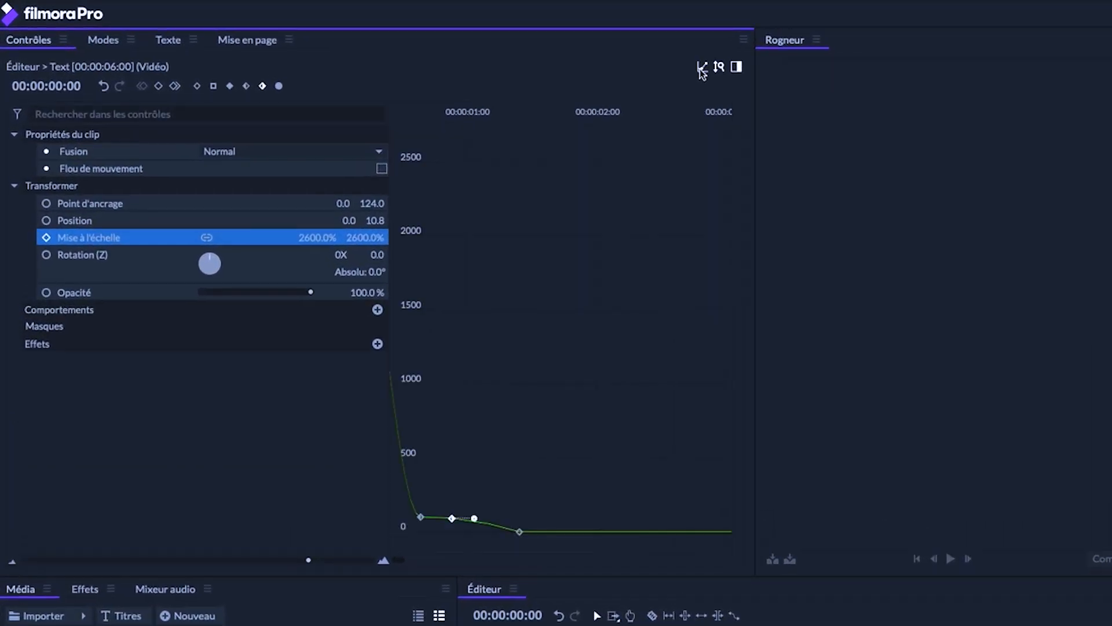
click(426, 111)
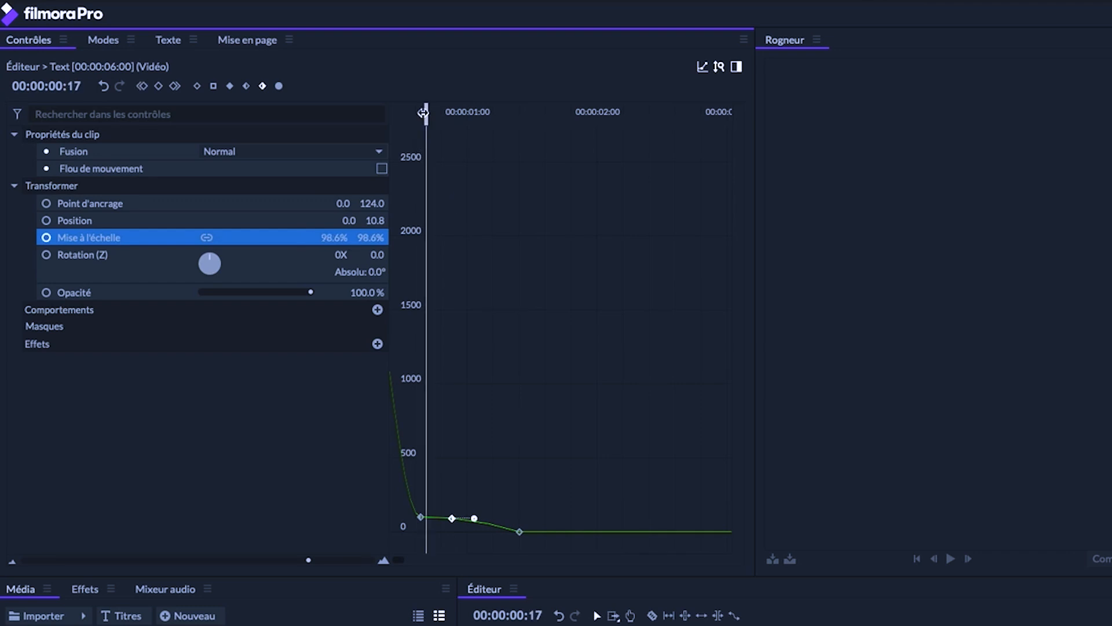
drag(426, 112, 370, 113)
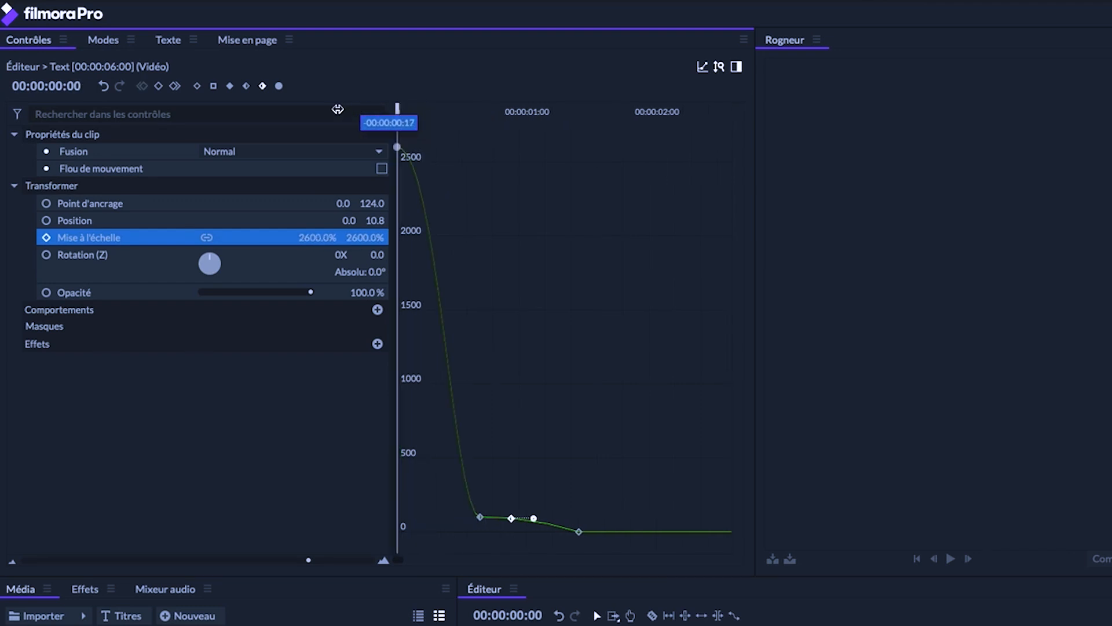
click(397, 147)
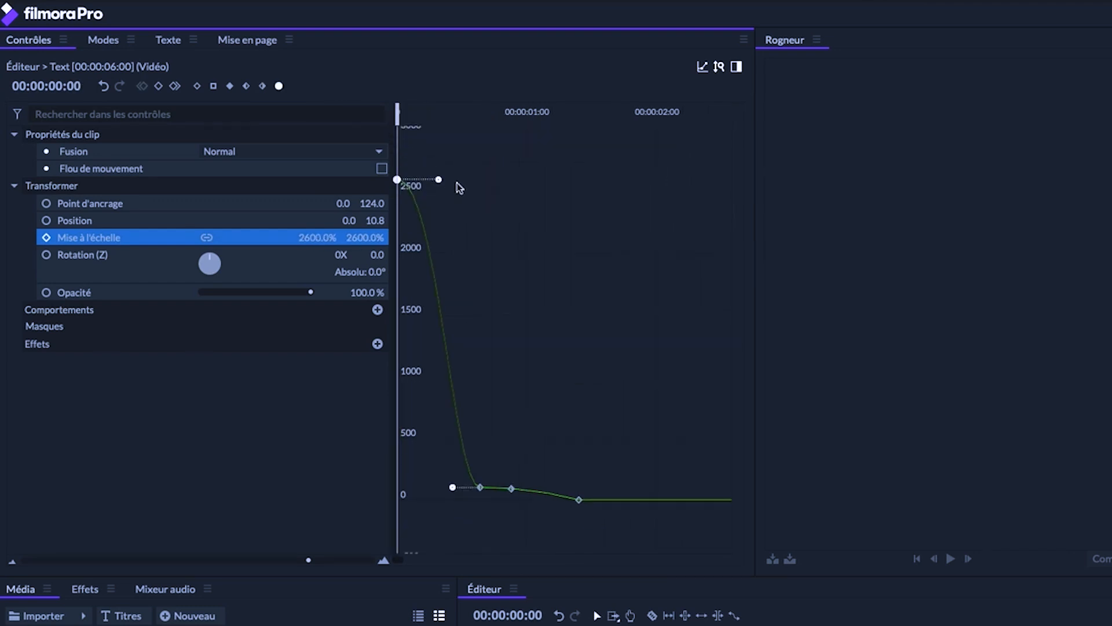
drag(440, 180, 397, 432)
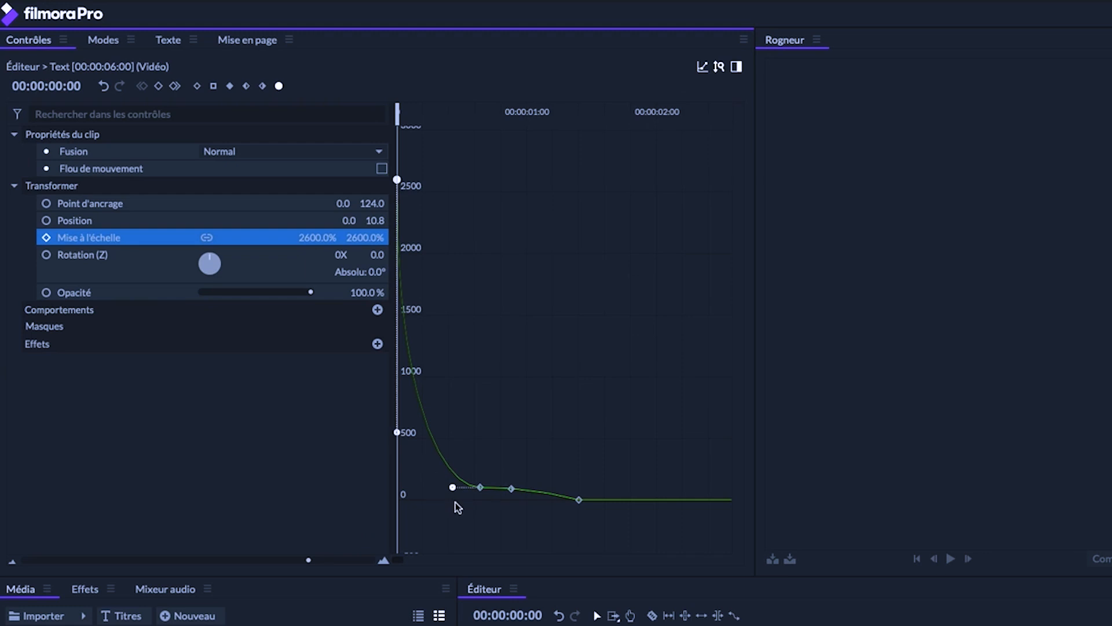
drag(453, 488, 403, 485)
Lengthen the third scale keyframe's outgoing curve handle towards the last keyframe and preview the animation
click(511, 488)
drag(538, 490, 567, 492)
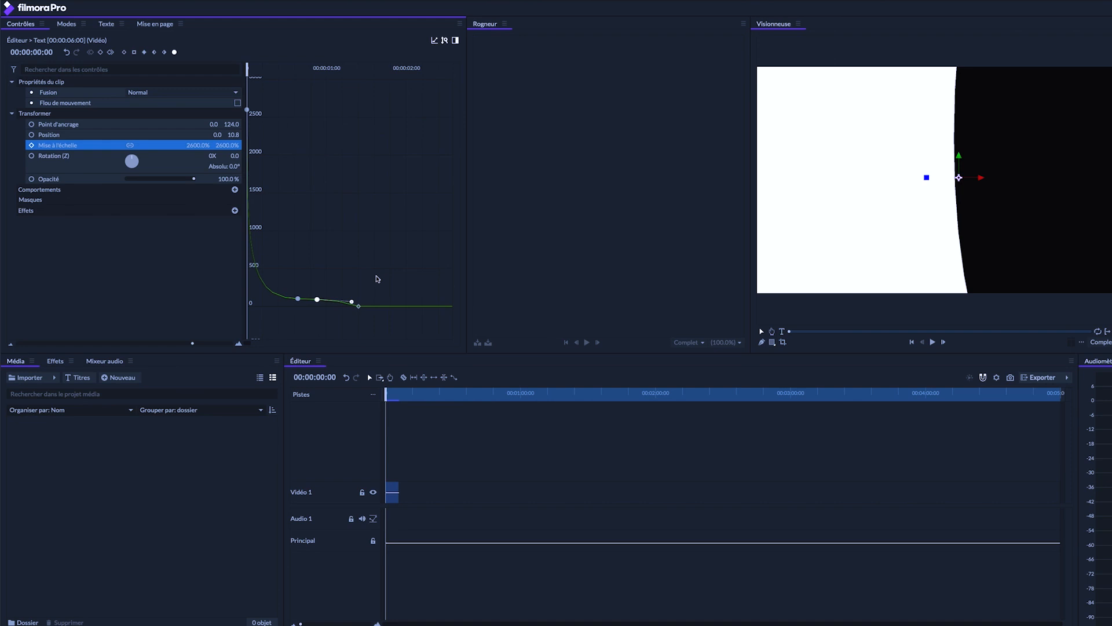
key(space)
key(space)
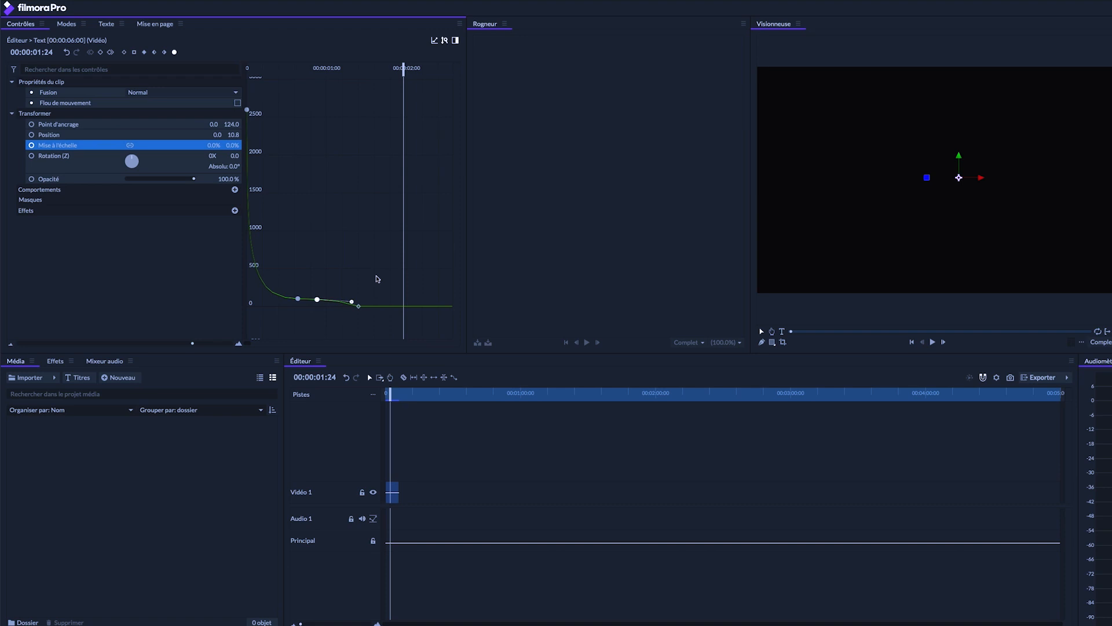
click(435, 40)
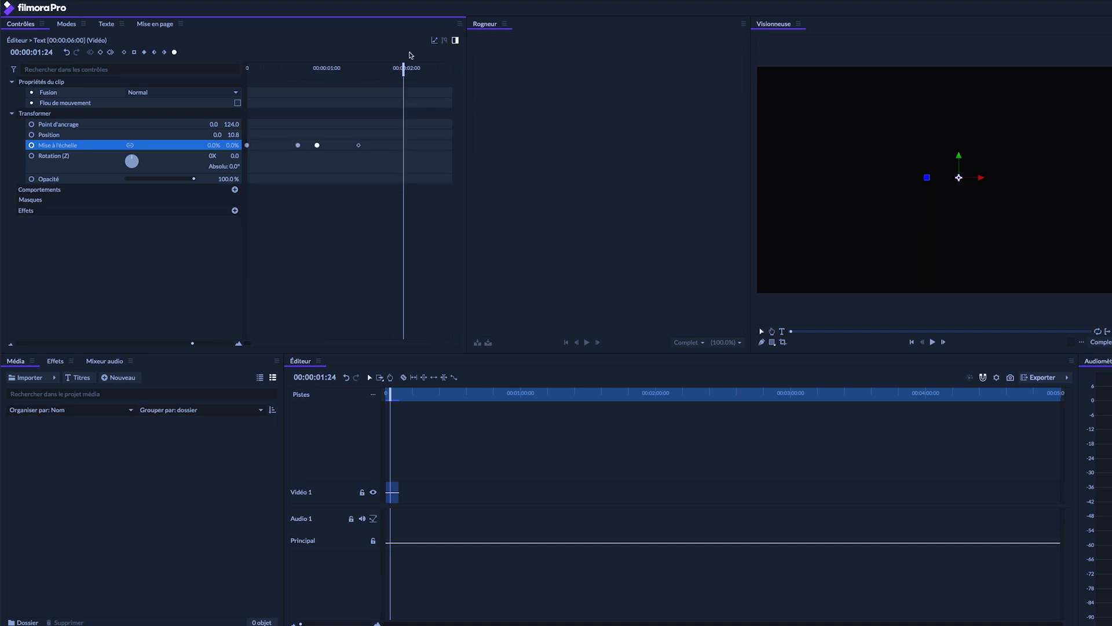
Search the effects for "Gon" and apply the Gonflement distortion effect to the text clip on Vidéo 1
click(55, 361)
click(37, 383)
text(Gon)
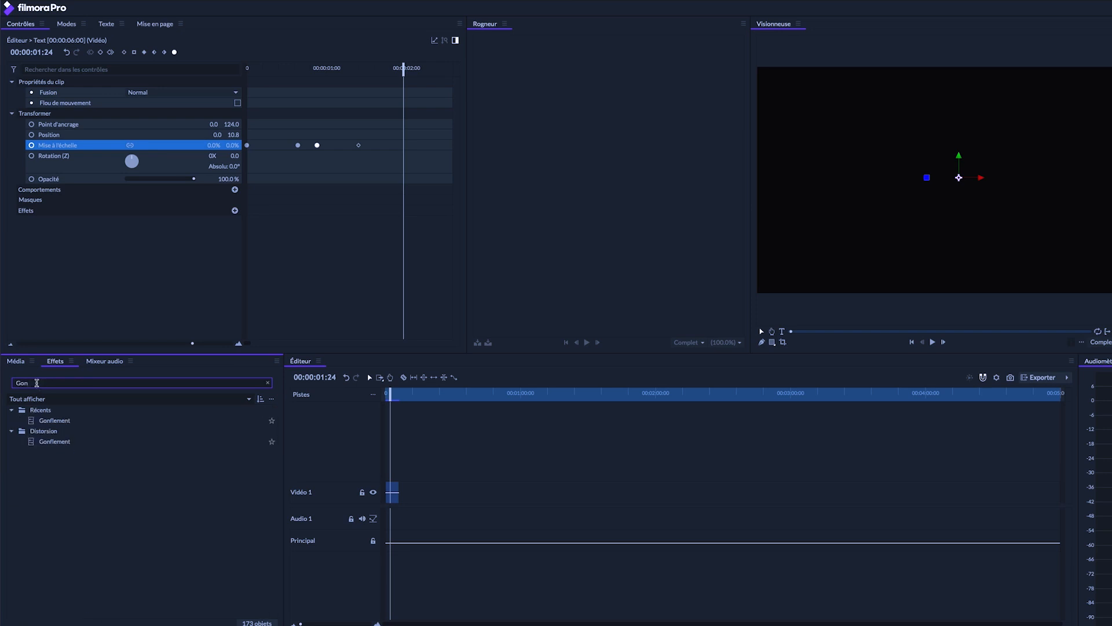
drag(55, 420, 387, 490)
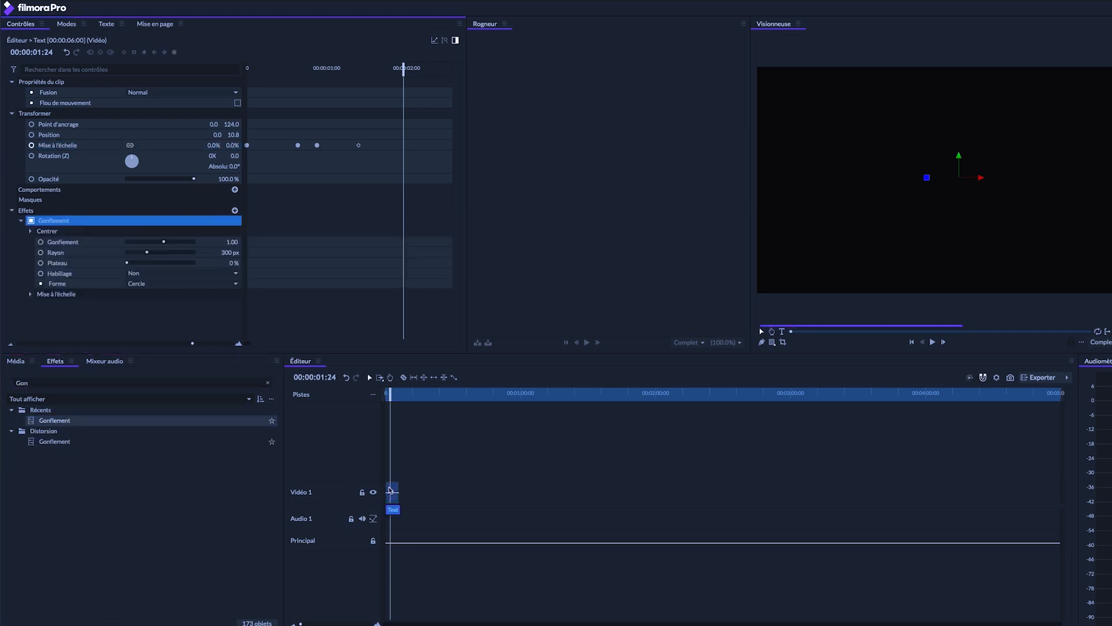
With the title in view at 00:00:00:23, set the effect's Gonflement value to -0.60
click(320, 68)
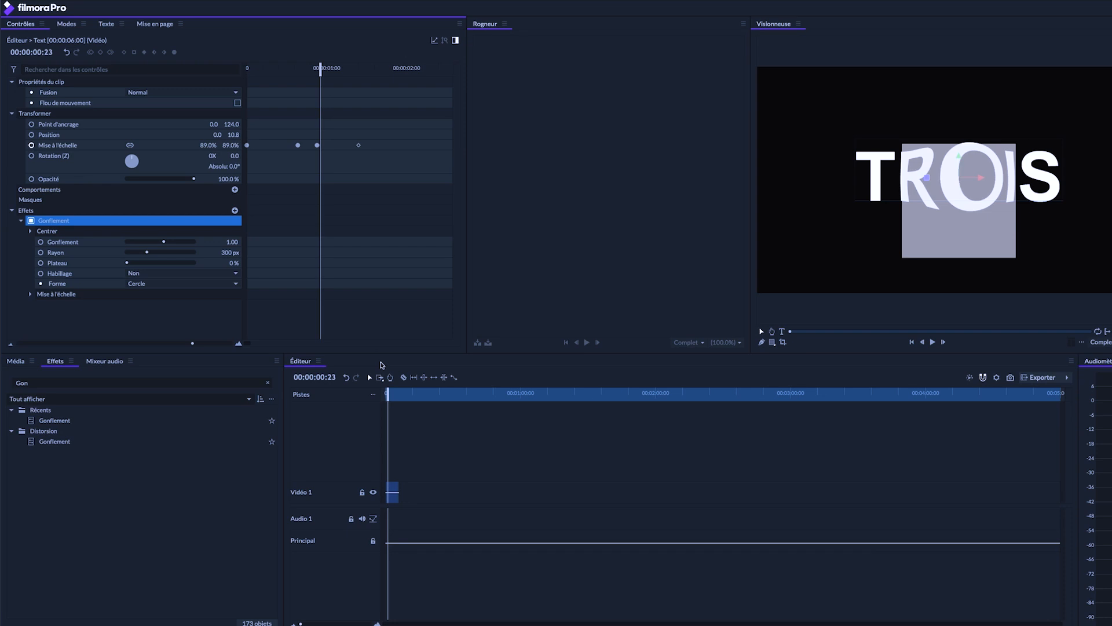
click(232, 243)
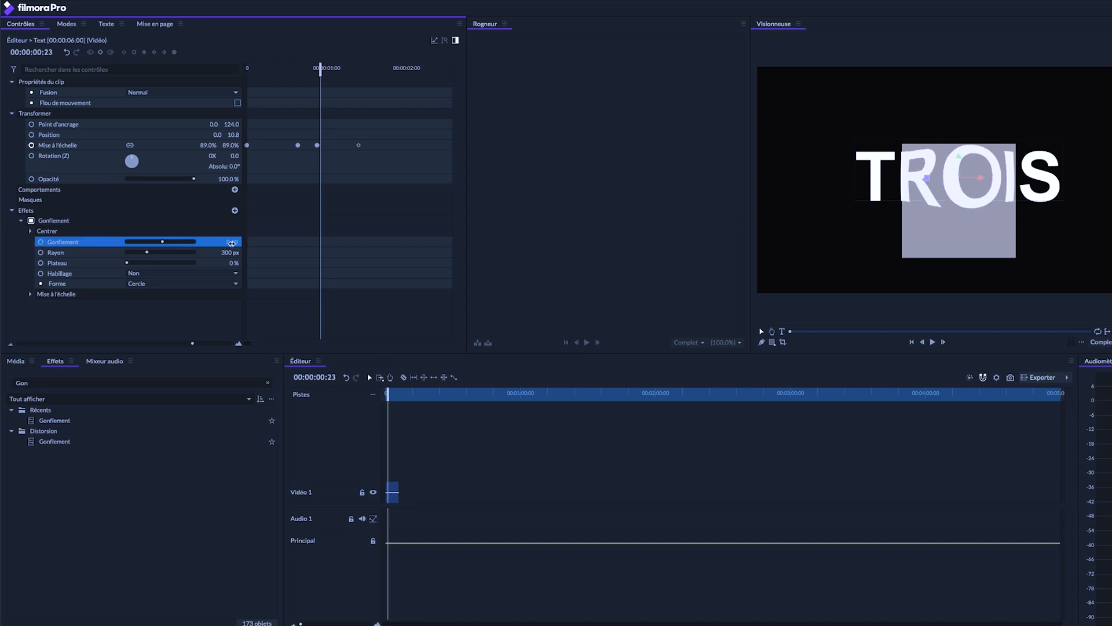
text(-)
text(60)
key(Return)
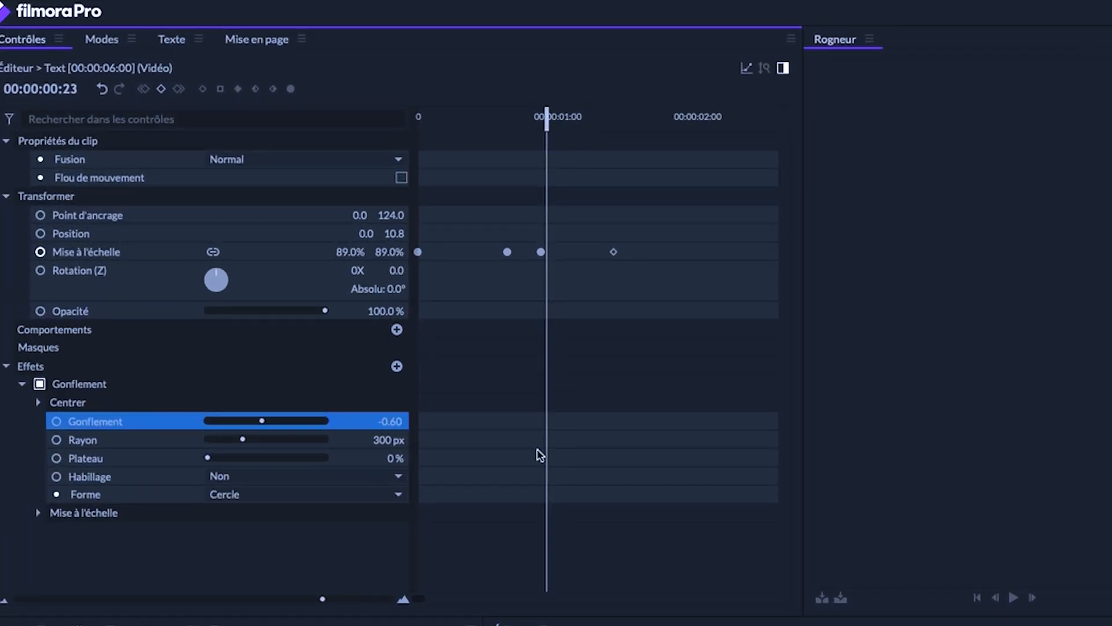
Set the Gonflement effect's Rayon to 1000 px and its Plateau to 33 %
click(403, 438)
key(BackSpace)
text(1000)
key(Return)
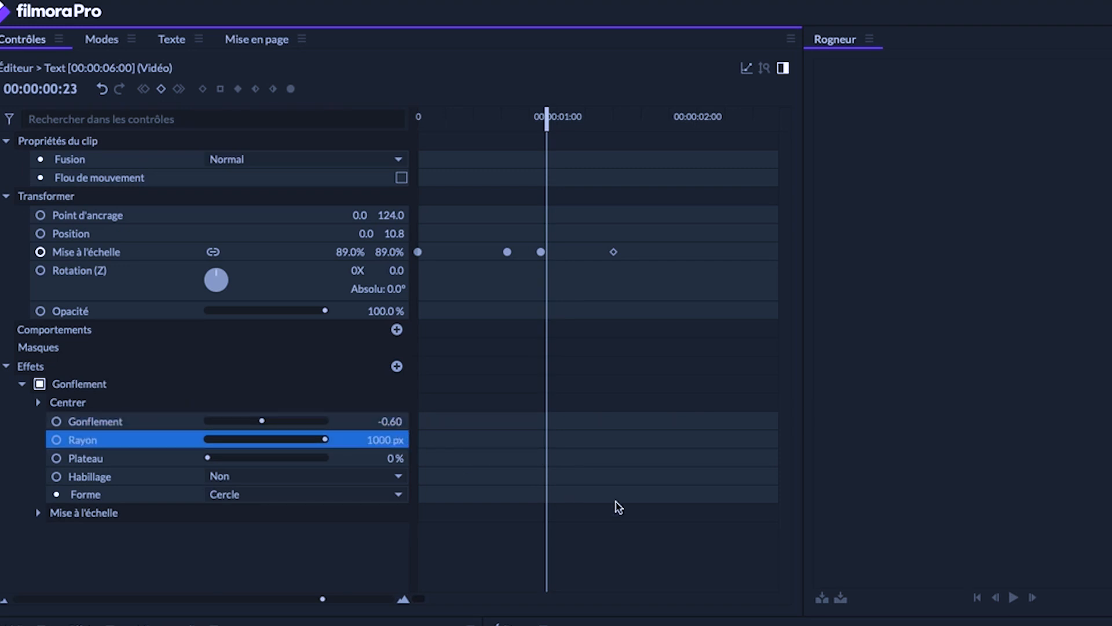
key(Tab)
text(33)
key(Return)
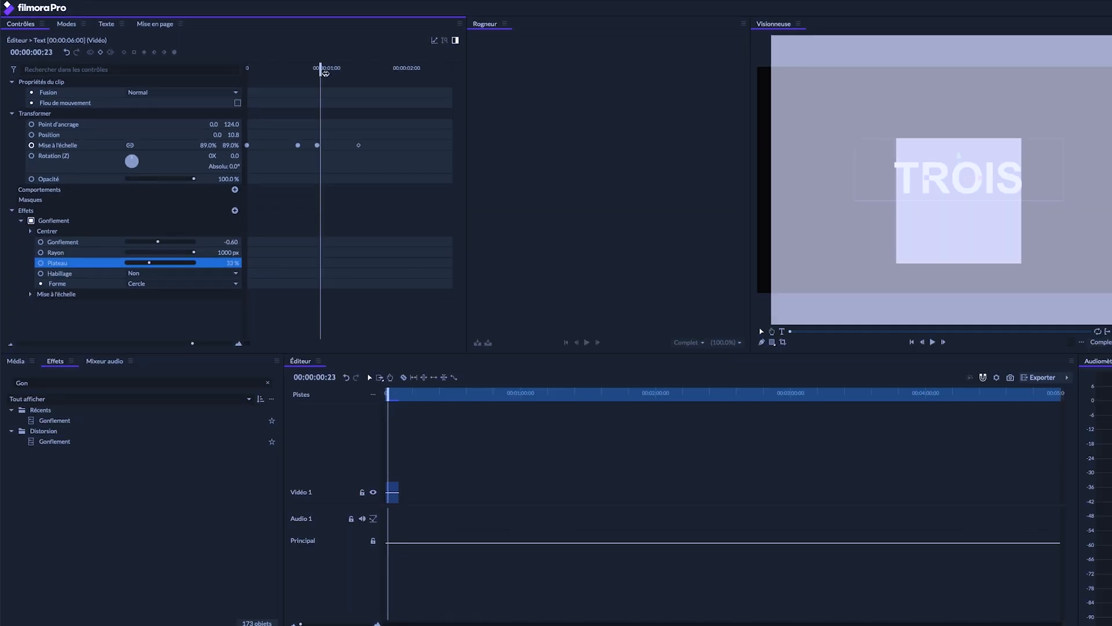
Return to the start of the timeline, search the effects for "aber" and apply Aberration chromatique to the text clip
key(Home)
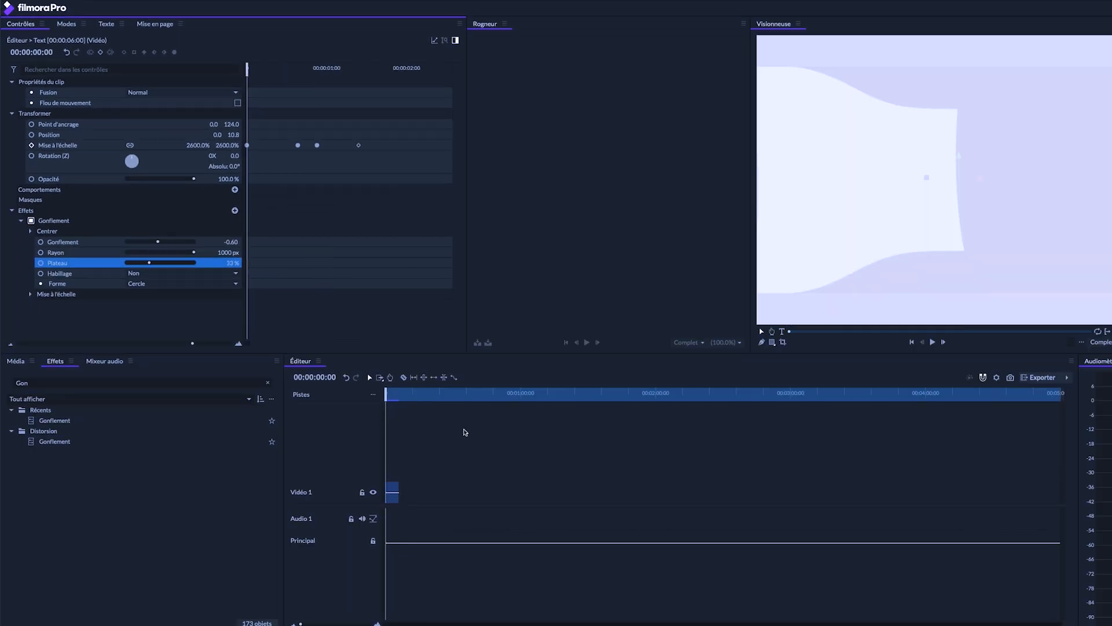
mouse_move(247, 68)
mouse_down()
mouse_move(362, 69)
mouse_move(246, 71)
mouse_up()
click(269, 383)
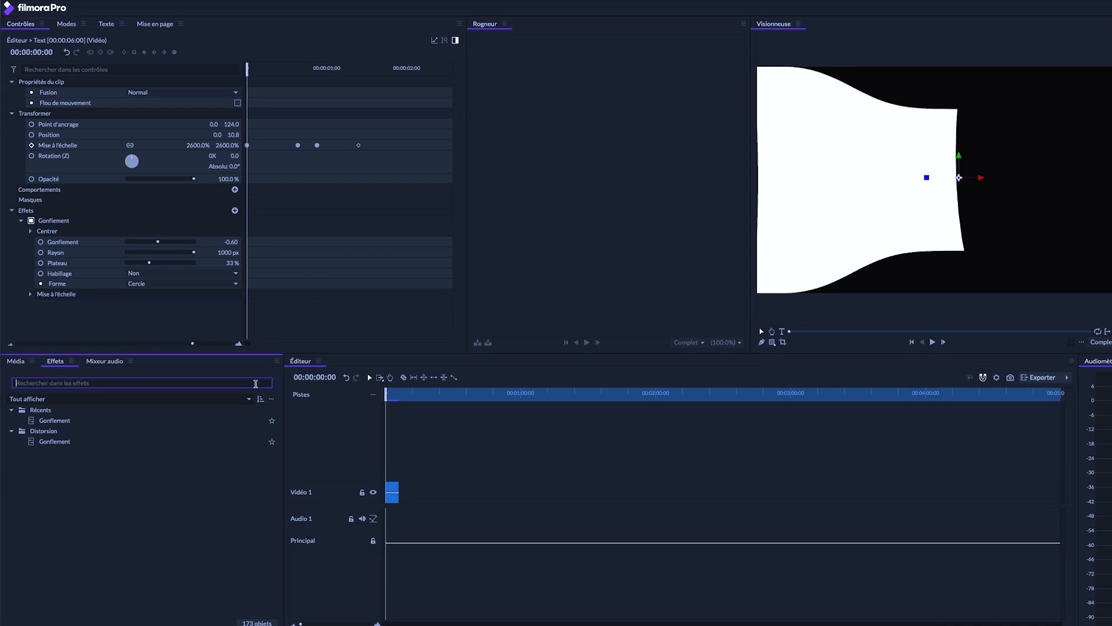
text(aber)
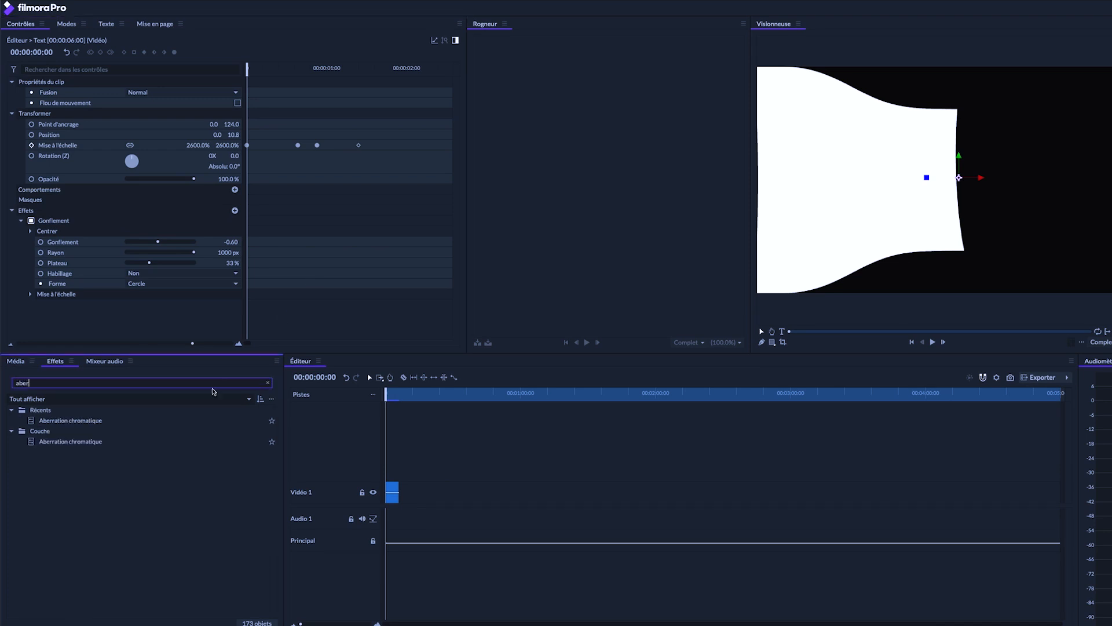
drag(58, 421, 388, 491)
Set the chromatic aberration's Distance to 7 %, enable Utiliser un objectif and set Rayon de l'objectif to 125 px
scroll(278, 252, down, 3)
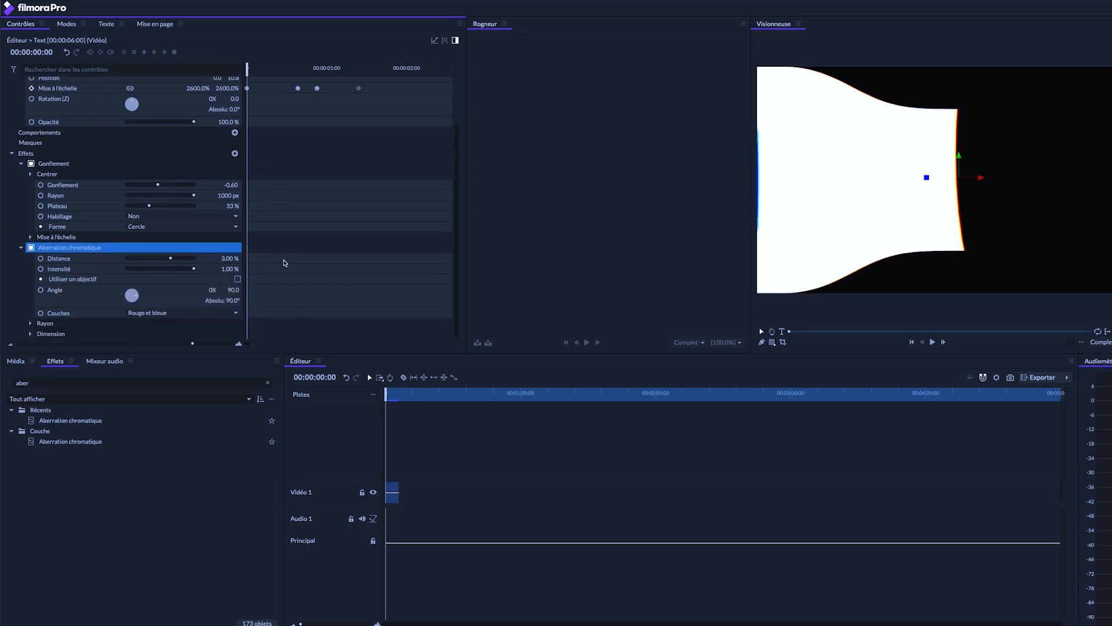
click(230, 259)
text(7)
key(Return)
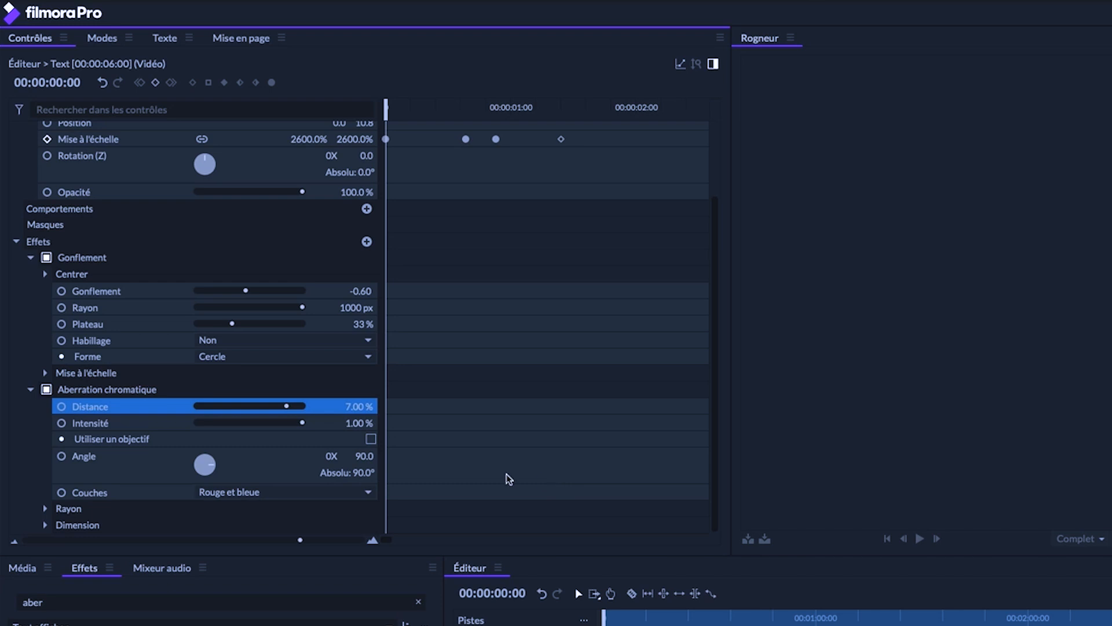
click(371, 439)
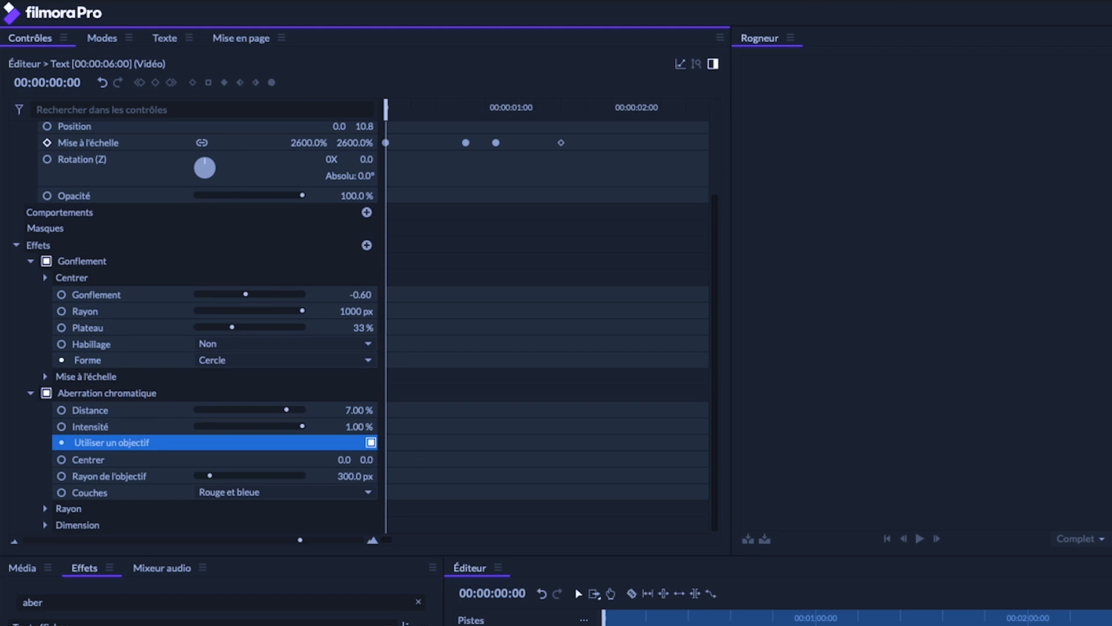
click(582, 623)
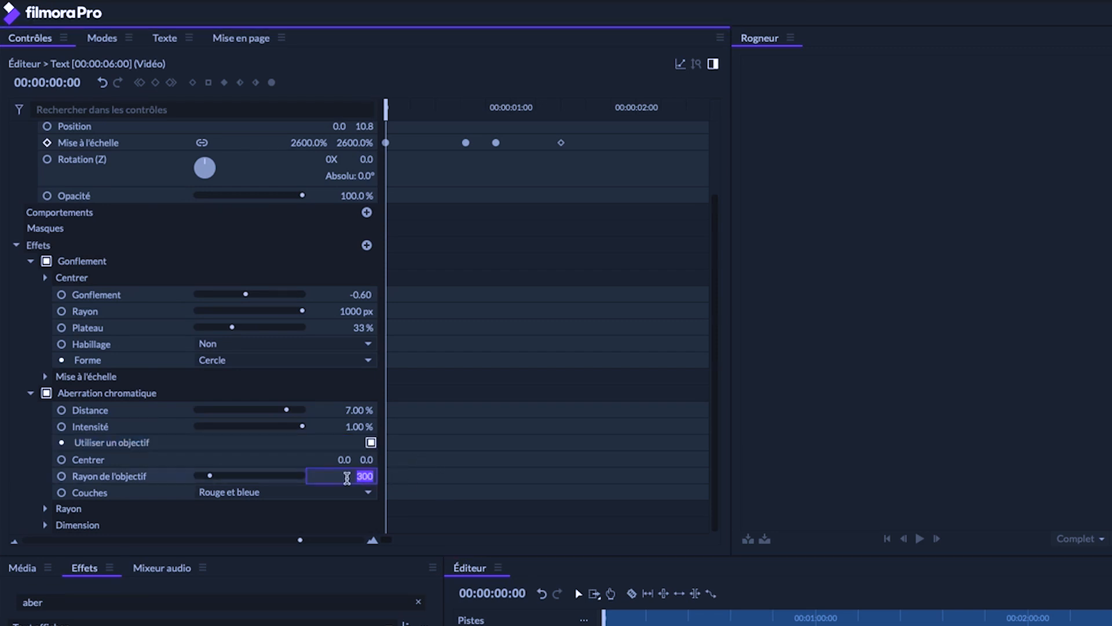
drag(347, 476, 346, 477)
click(556, 624)
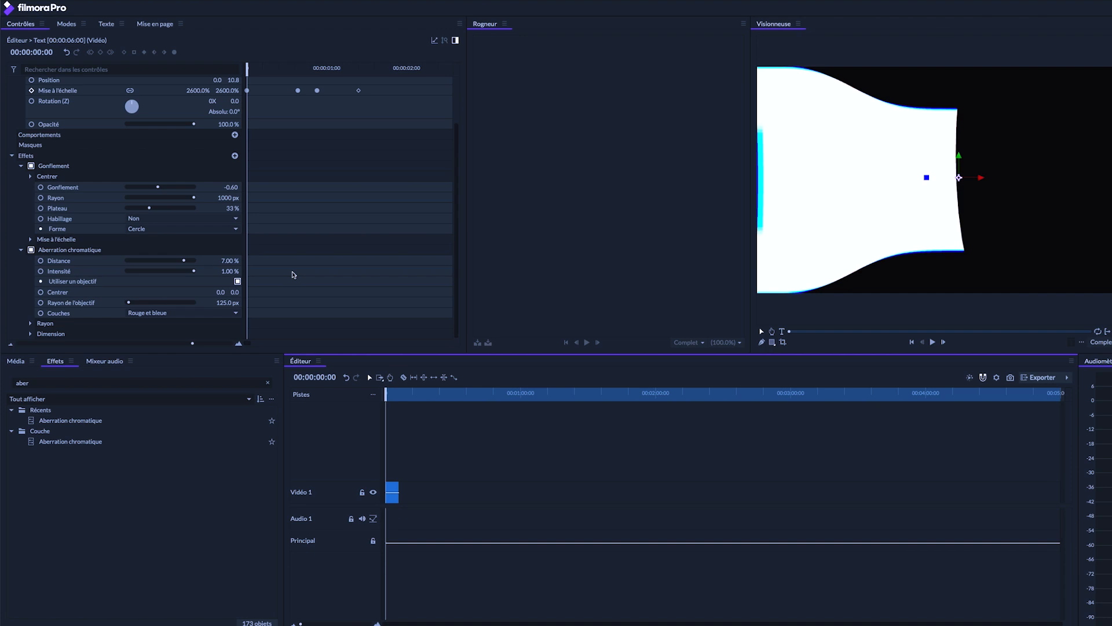
Keyframe the chromatic aberration's Distance at 7 % on the first frame and 0 % at 00:00:00:22, and preview the animation
click(248, 68)
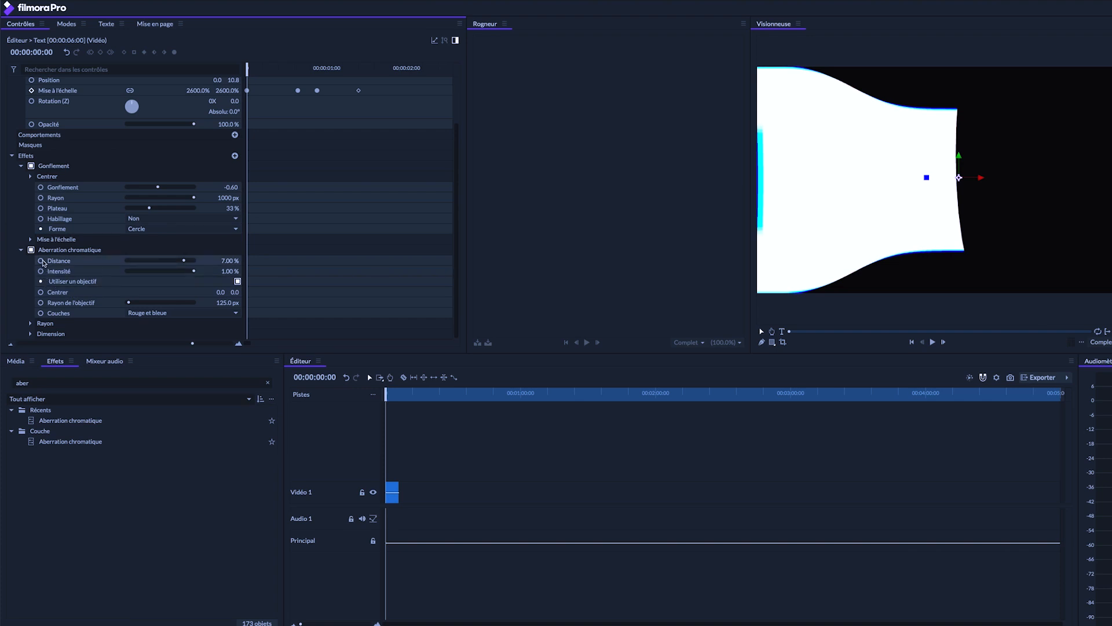
click(41, 261)
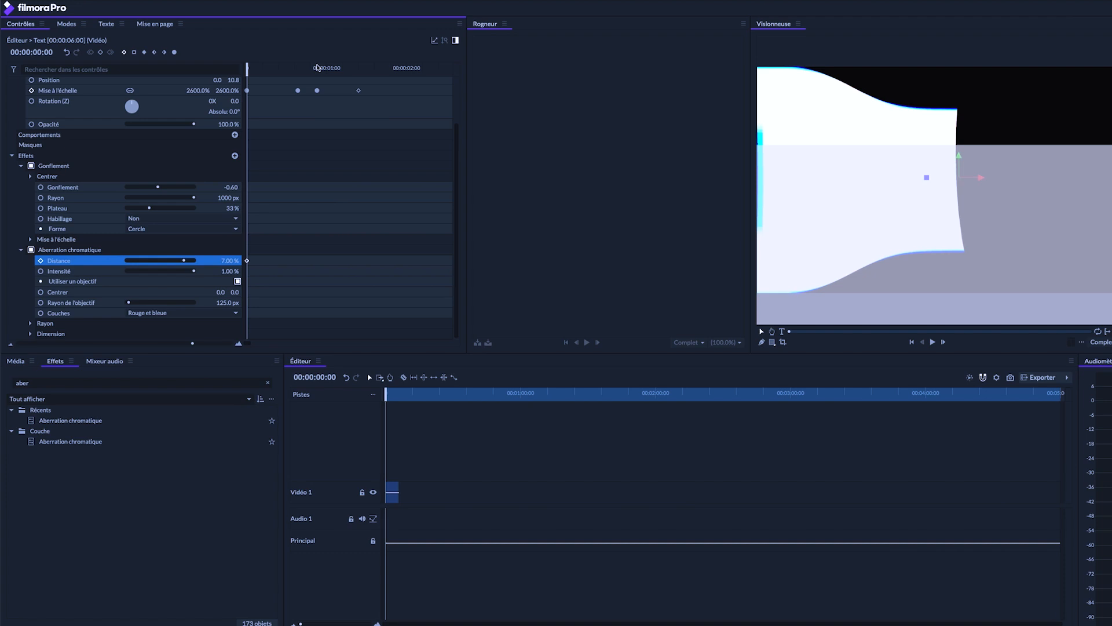
click(317, 67)
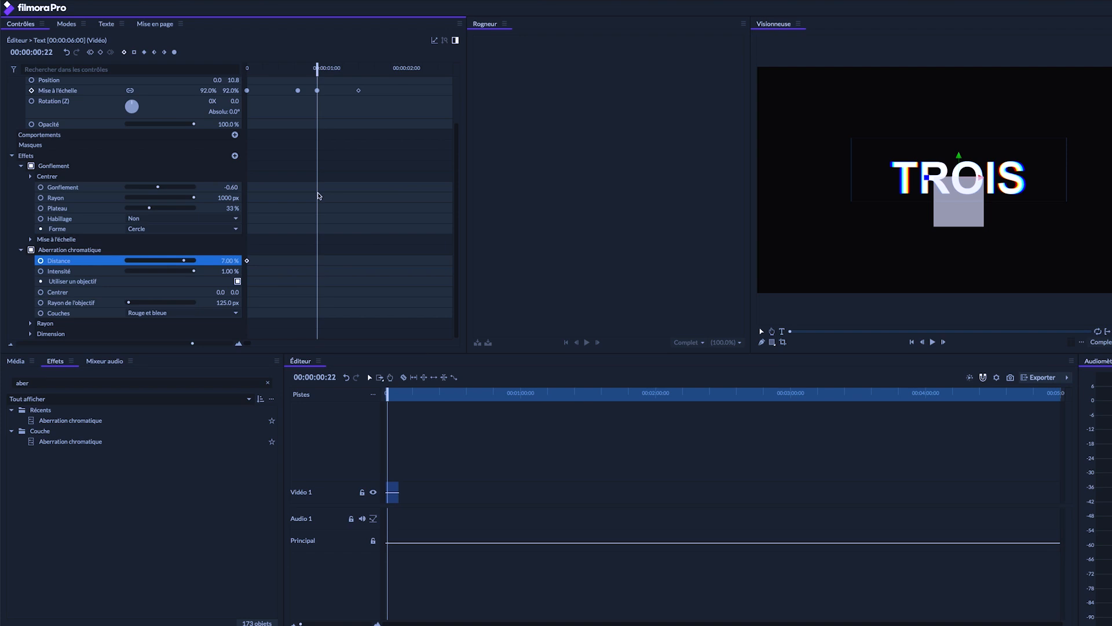
click(230, 260)
text(0)
key(Return)
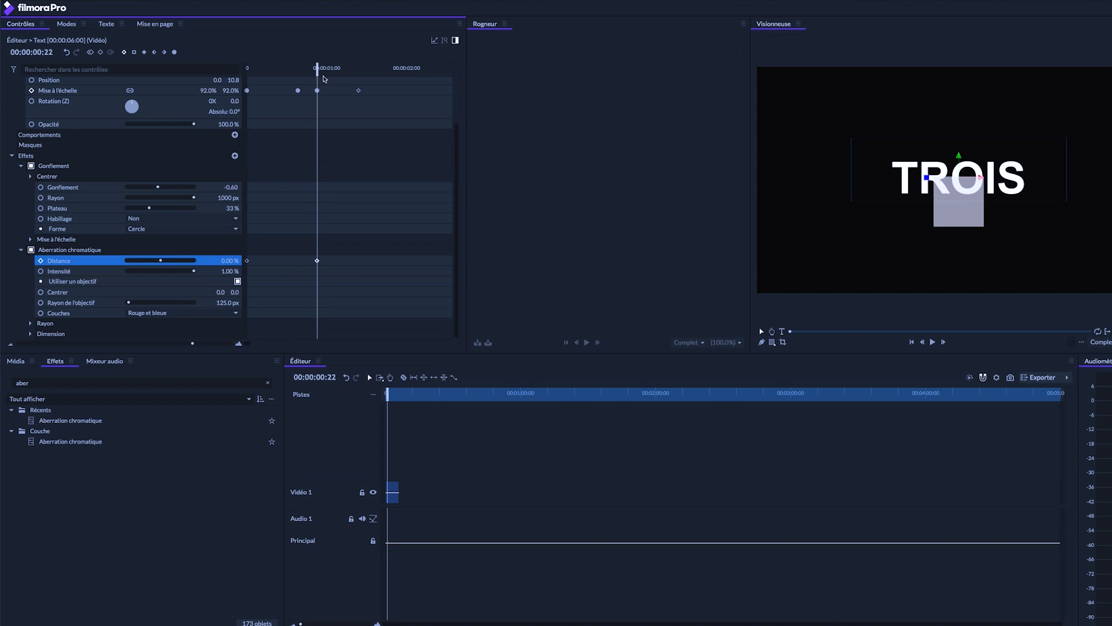
drag(317, 68, 247, 67)
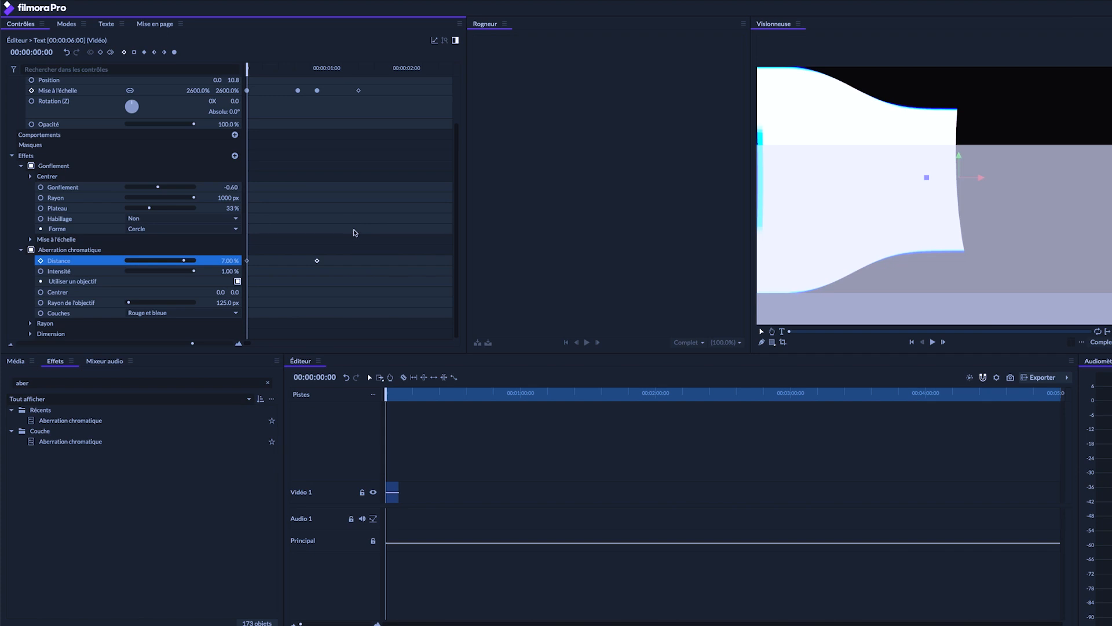
key(space)
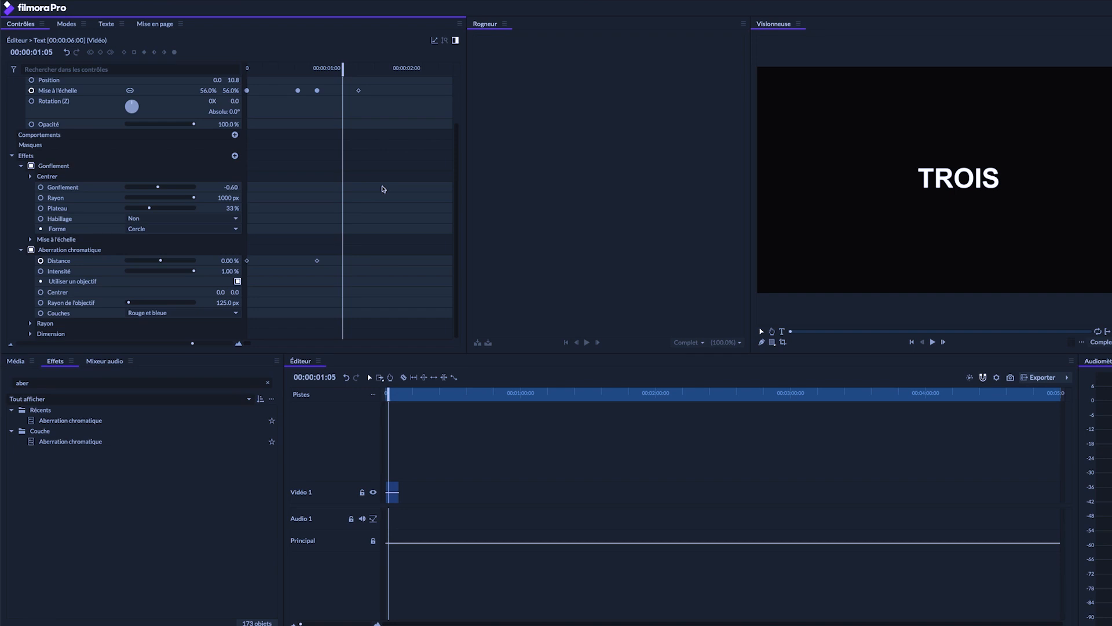
Trim the end of the text clip on Vidéo 1 to the last scale keyframe at 00:00:01:10
drag(301, 623, 359, 624)
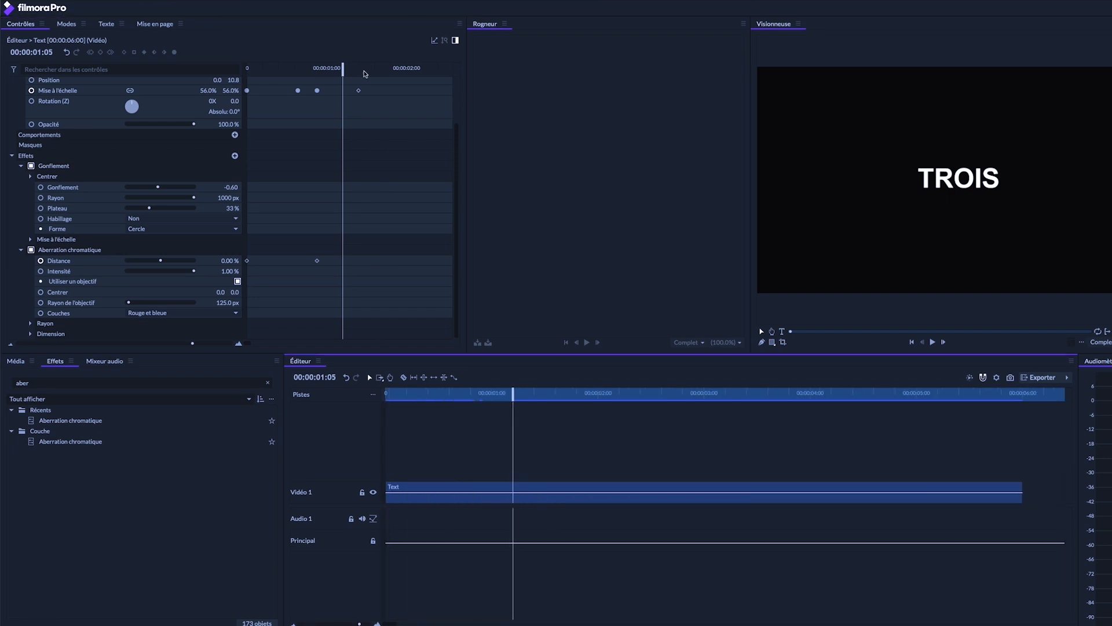
click(359, 69)
drag(1021, 492, 533, 466)
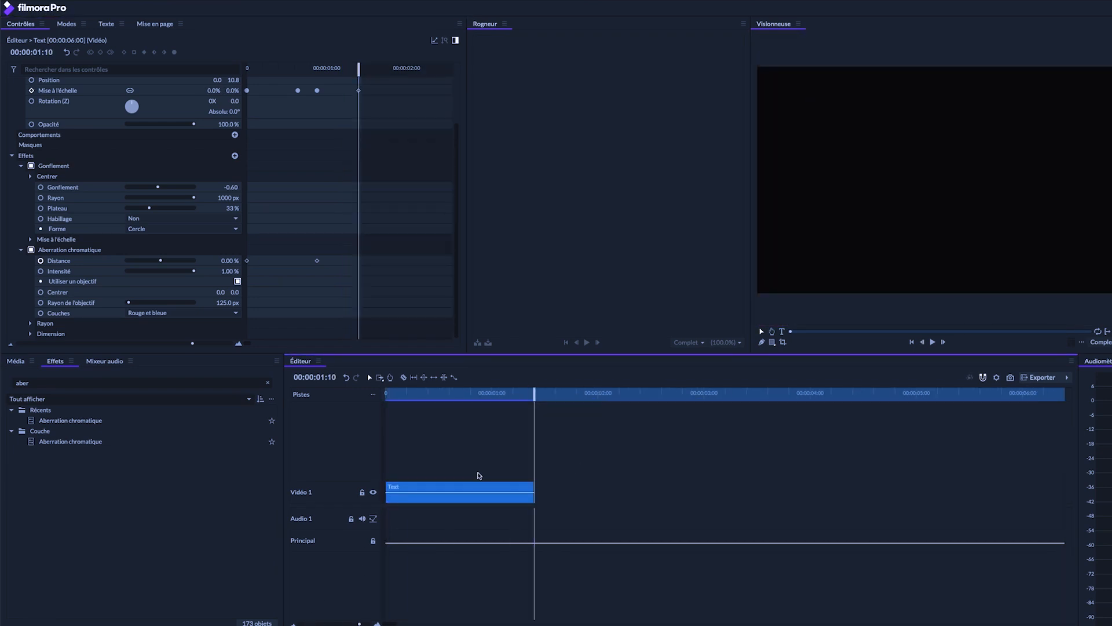
Copy the trimmed text clip and paste the duplicate on Vidéo 1 at 00:00:01:22
click(16, 361)
click(485, 486)
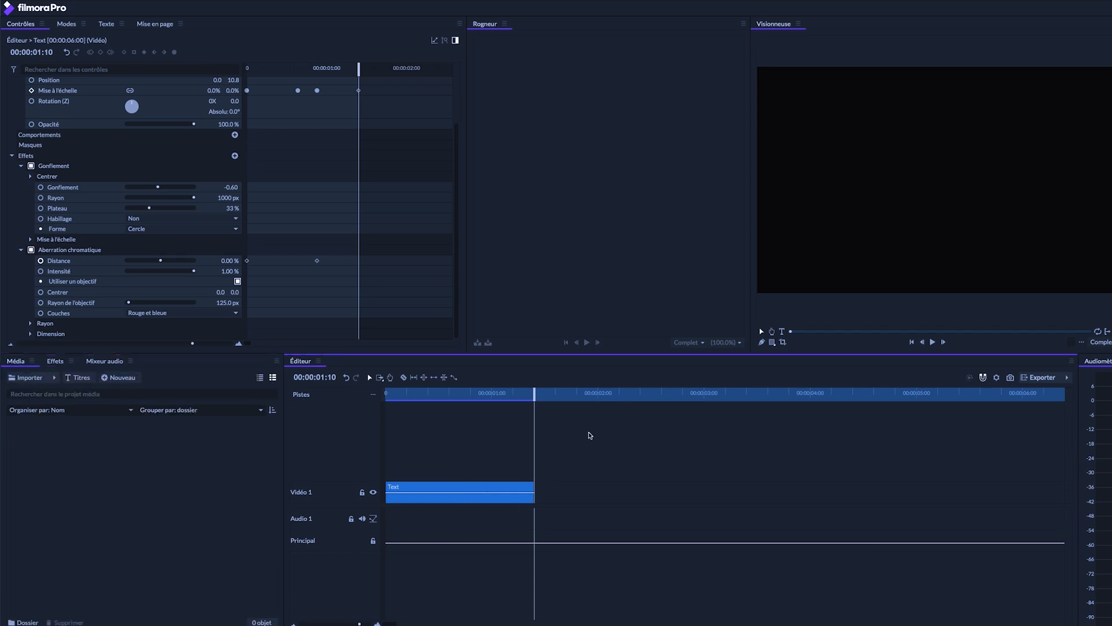
click(587, 395)
key(ctrl+v)
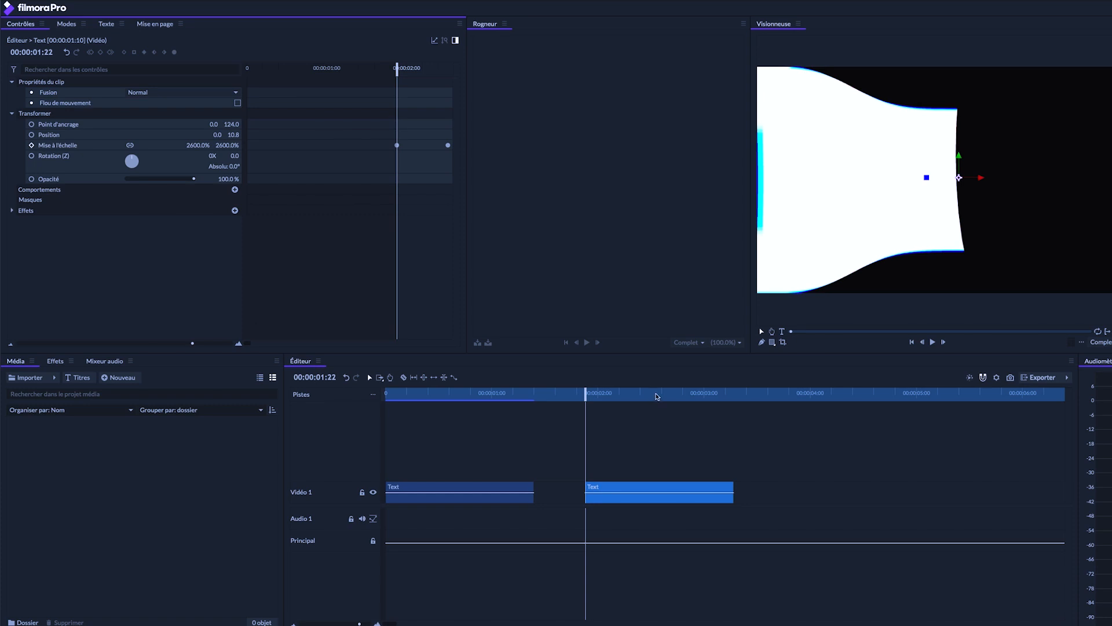
Replace the duplicated clip's text TROIS with DEUX in the viewer
click(657, 394)
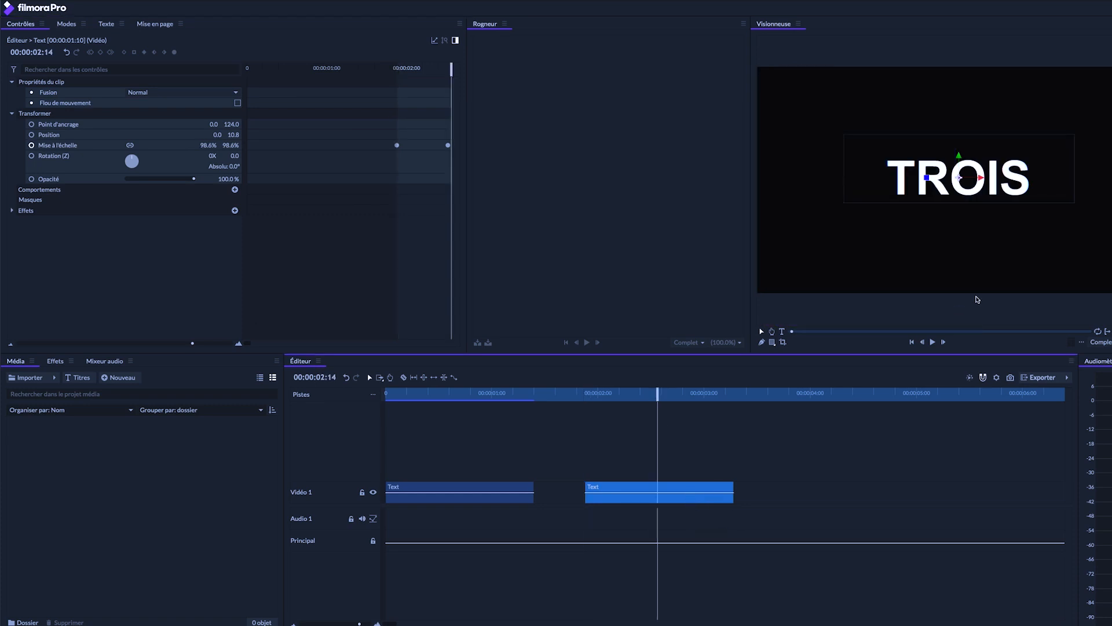
double_click(1020, 189)
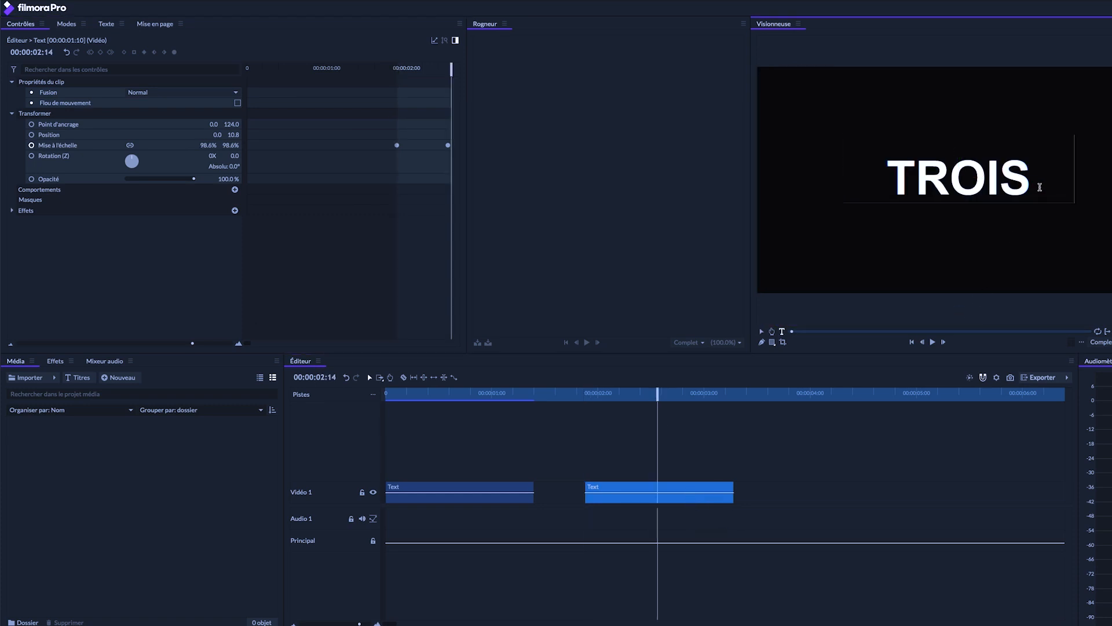
key(BackSpace)
key(BackSpace)
key(BackSpace)
key(BackSpace)
key(BackSpace)
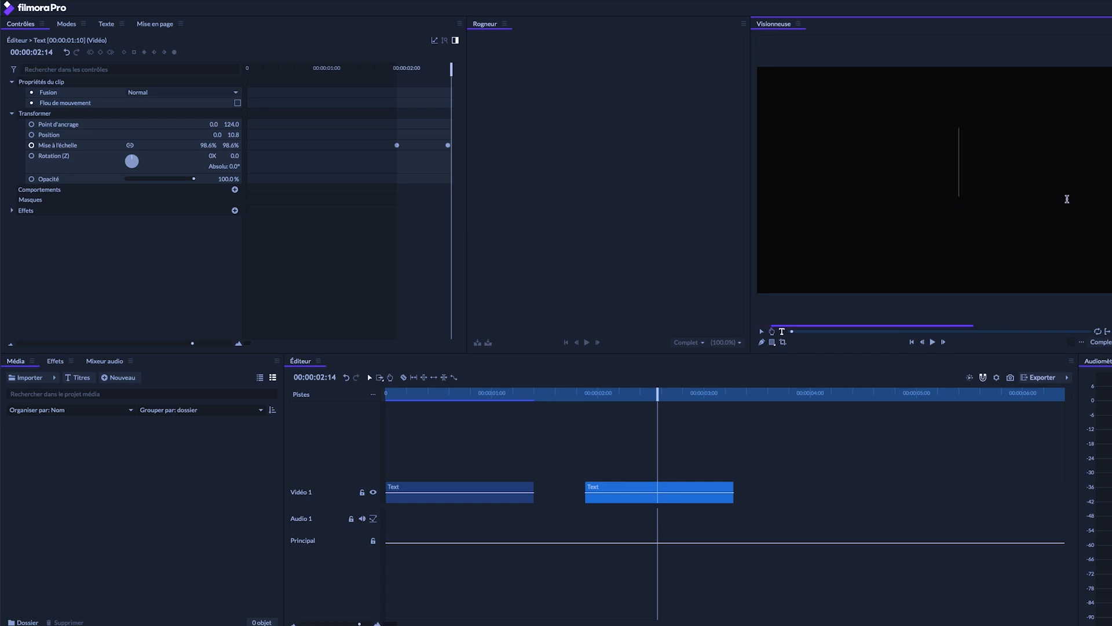
text(DEUX)
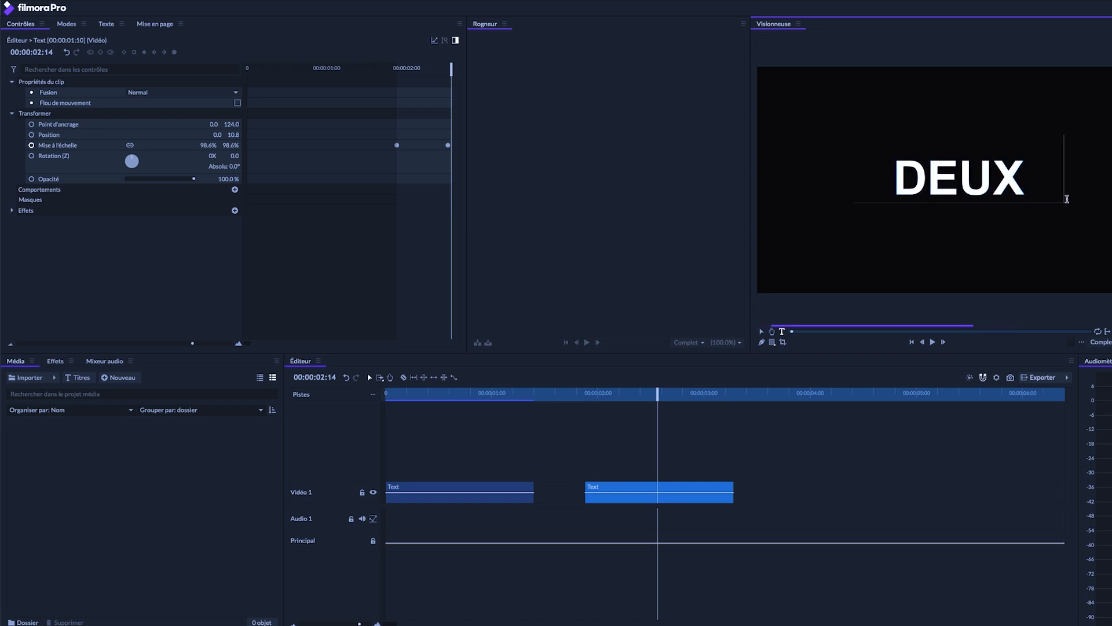
Move the DEUX clip up to Vidéo 2 so it slightly overlaps the end of the TROIS clip, and preview
drag(686, 490, 626, 467)
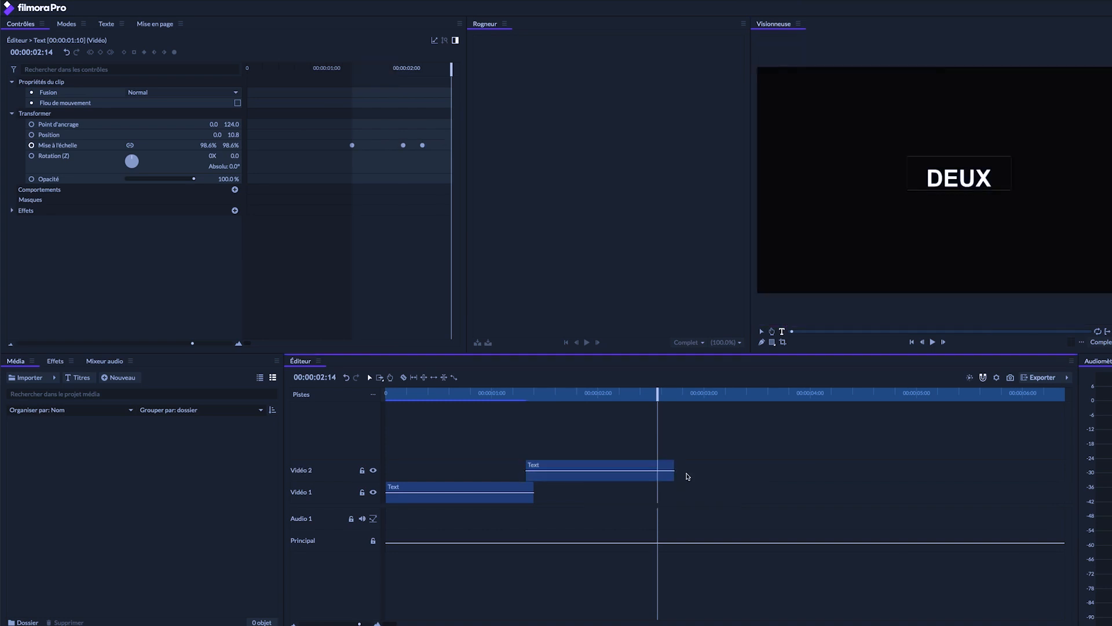
key(Home)
key(space)
key(space)
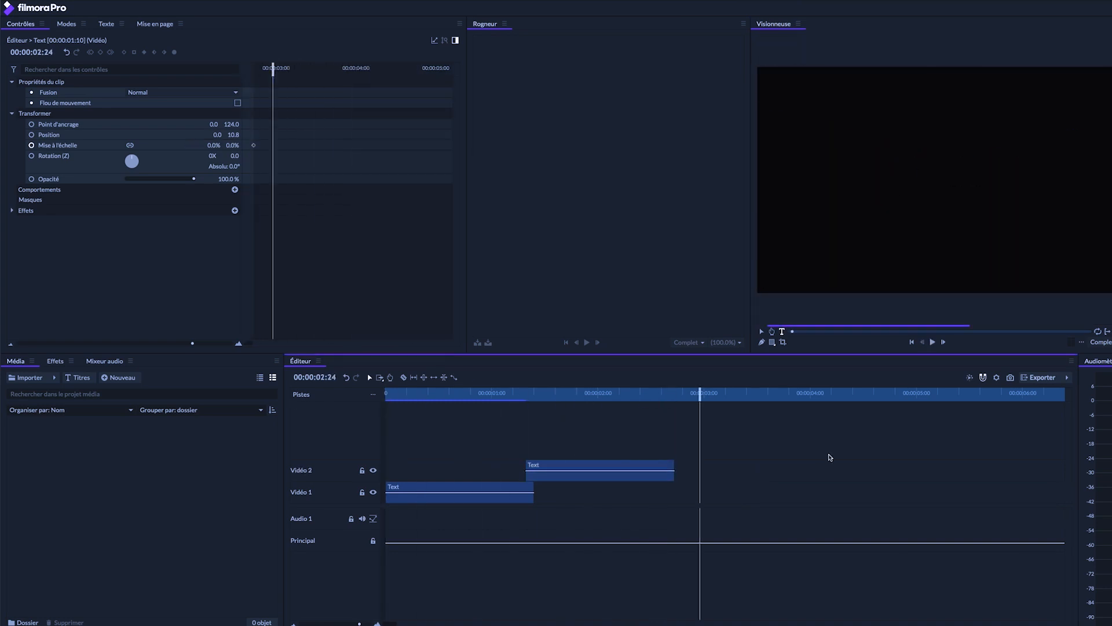
Paste another copy of the text clip at 00:00:02:24 and change its text to UN
key(ctrl+v)
click(776, 394)
click(786, 488)
click(1066, 175)
key(BackSpace)
key(BackSpace)
key(BackSpace)
key(BackSpace)
key(BackSpace)
text(UN)
Move the UN clip up to Vidéo 3 so it slightly overlaps the end of the DEUX clip, and preview
drag(771, 492, 735, 448)
click(436, 392)
key(space)
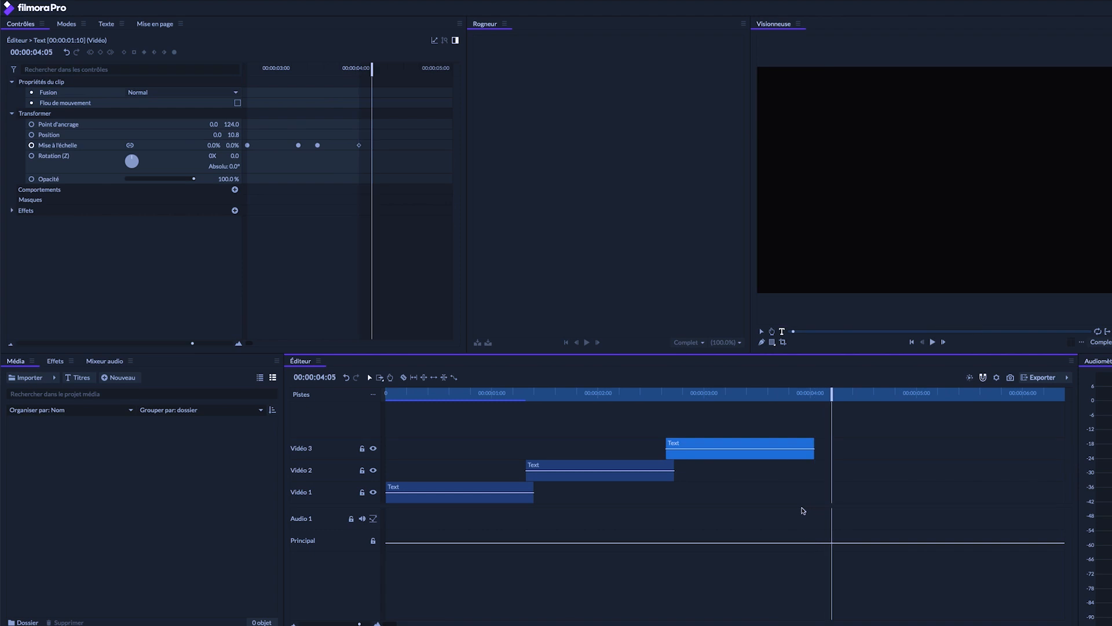
click(119, 0)
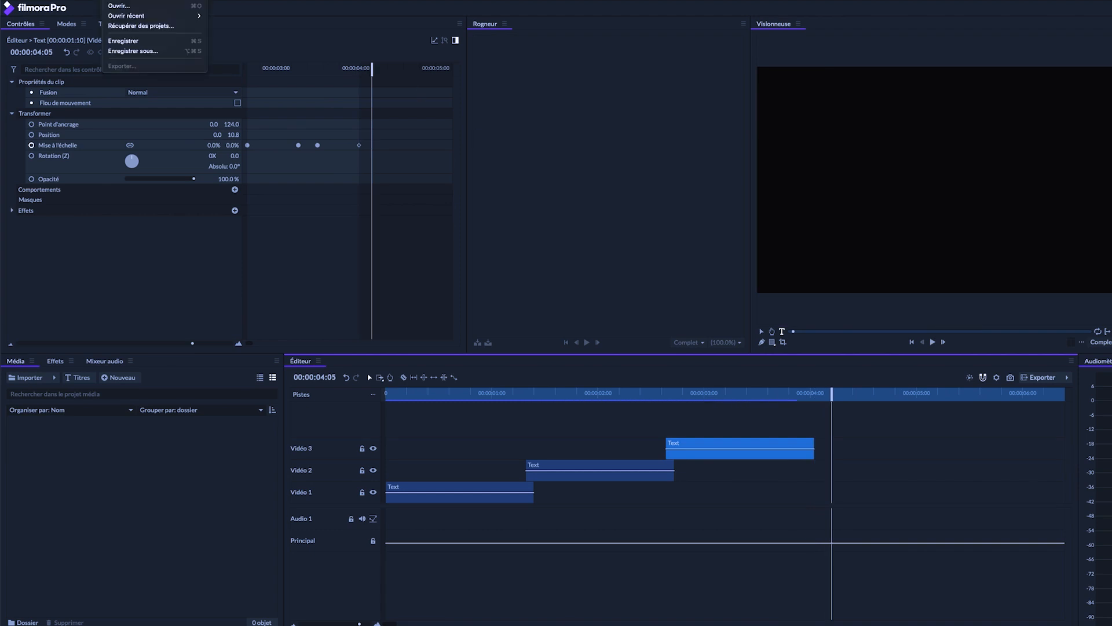
click(153, 53)
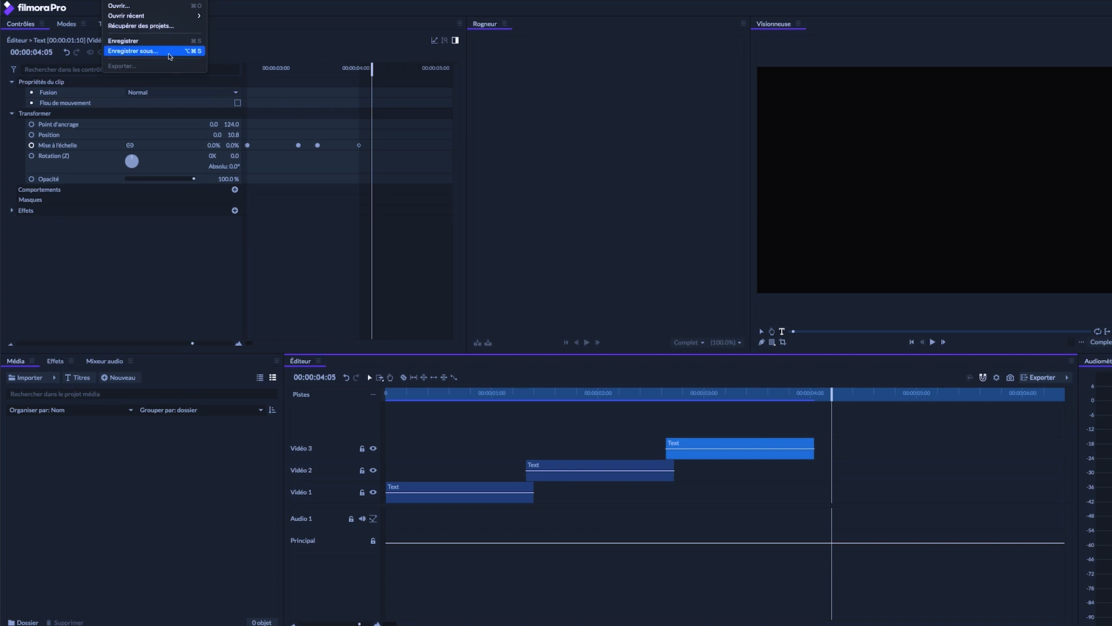
click(906, 501)
drag(882, 457, 444, 500)
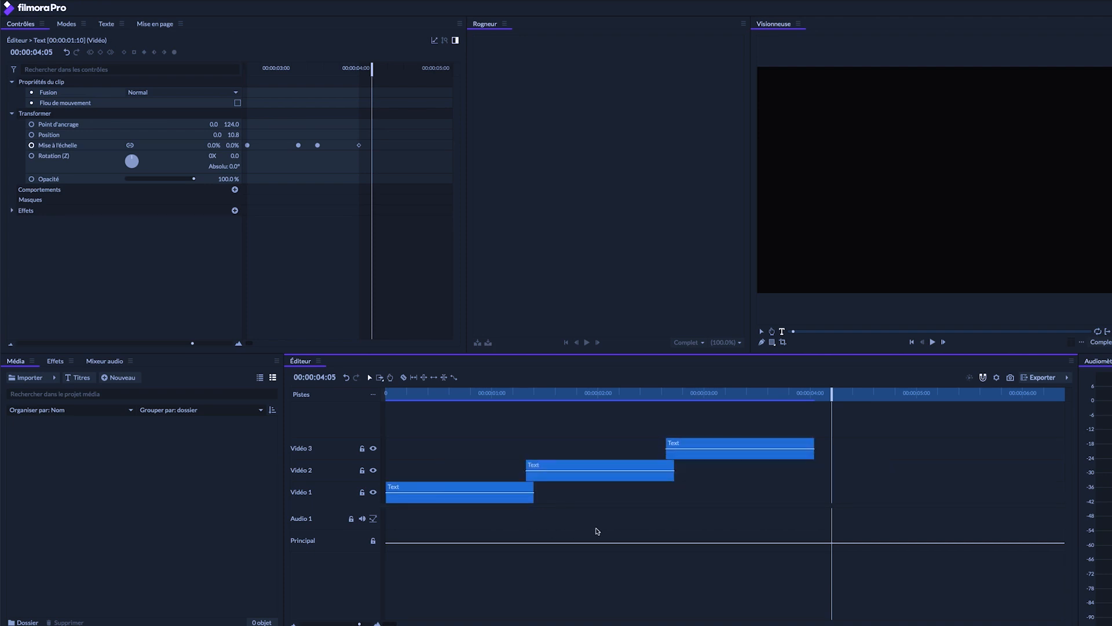
click(867, 491)
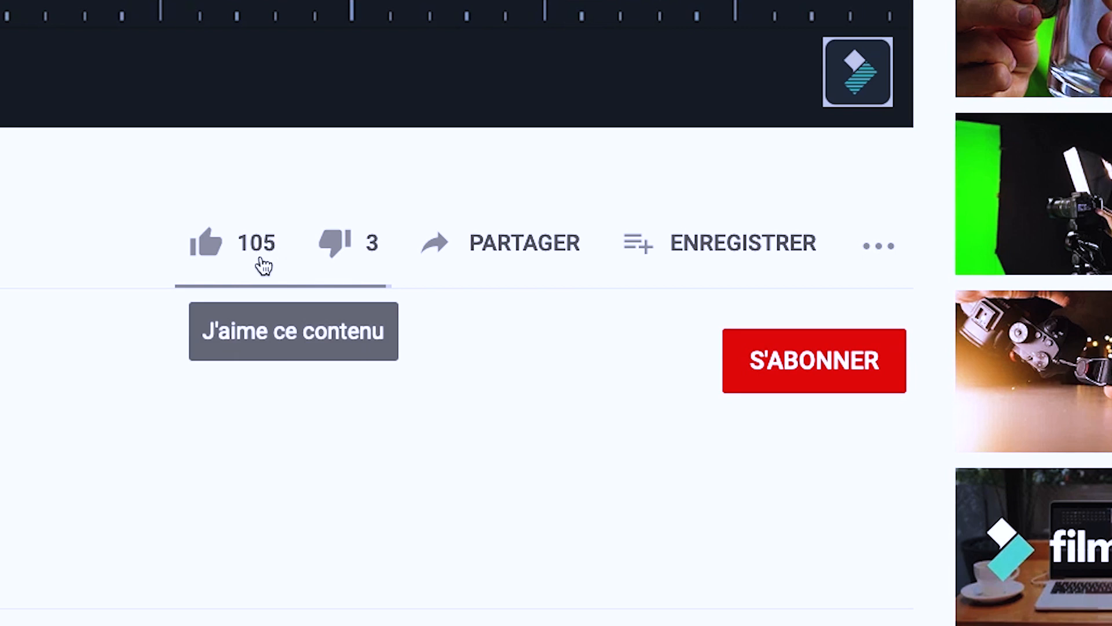
Switch to YouTube and like the video
click(207, 245)
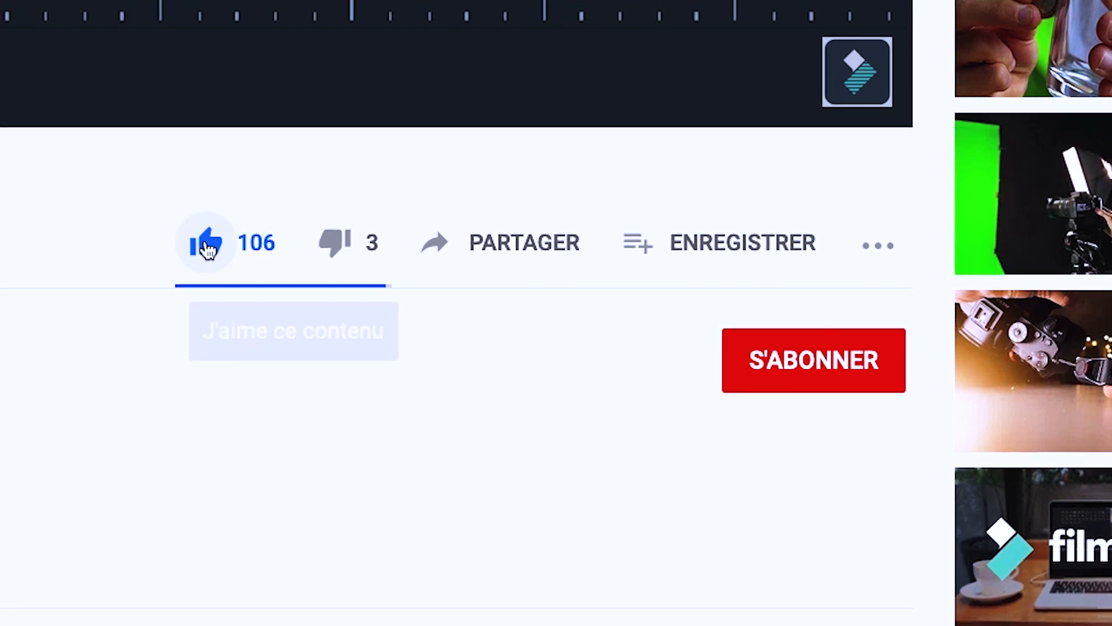